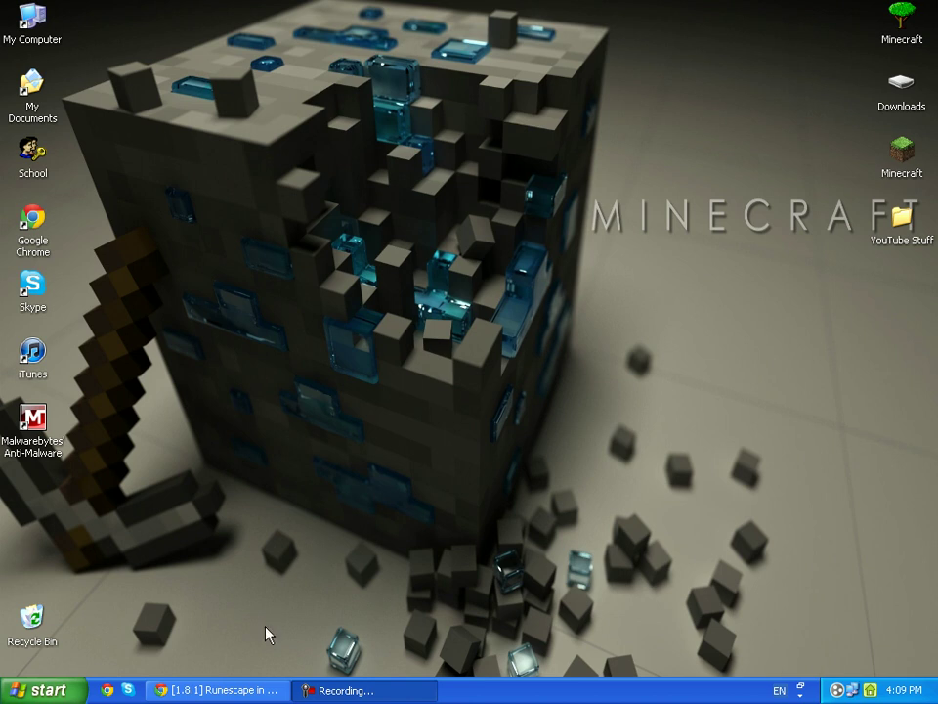
- In the Runescape in Minecraft forum topic, follow the download link for Version 1.1 compatible with beta 1.8.1
click(242, 691)
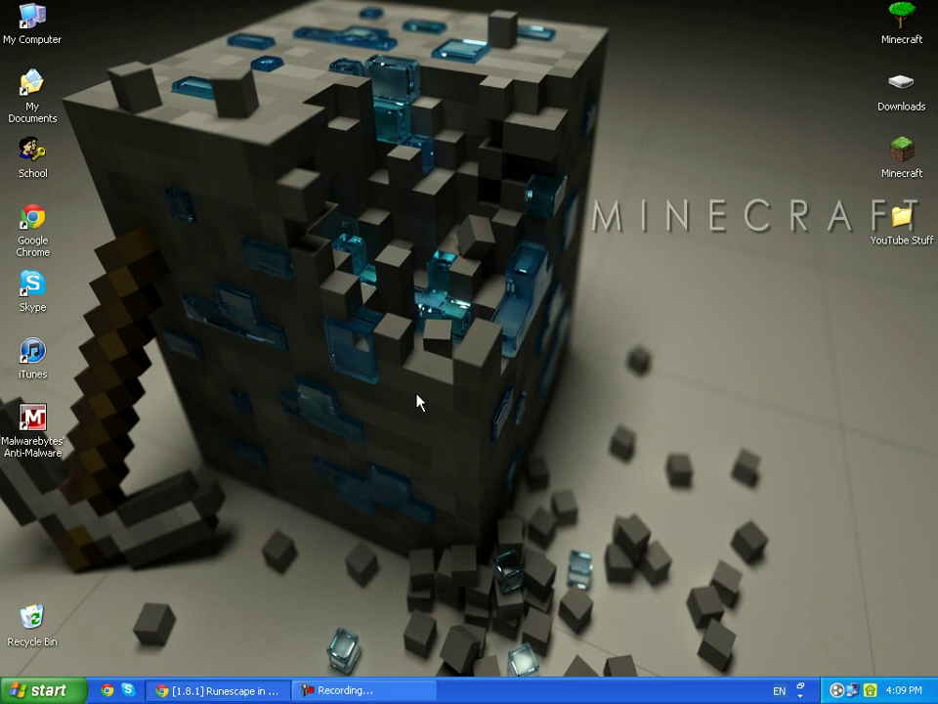
scroll(567, 347, down, 3)
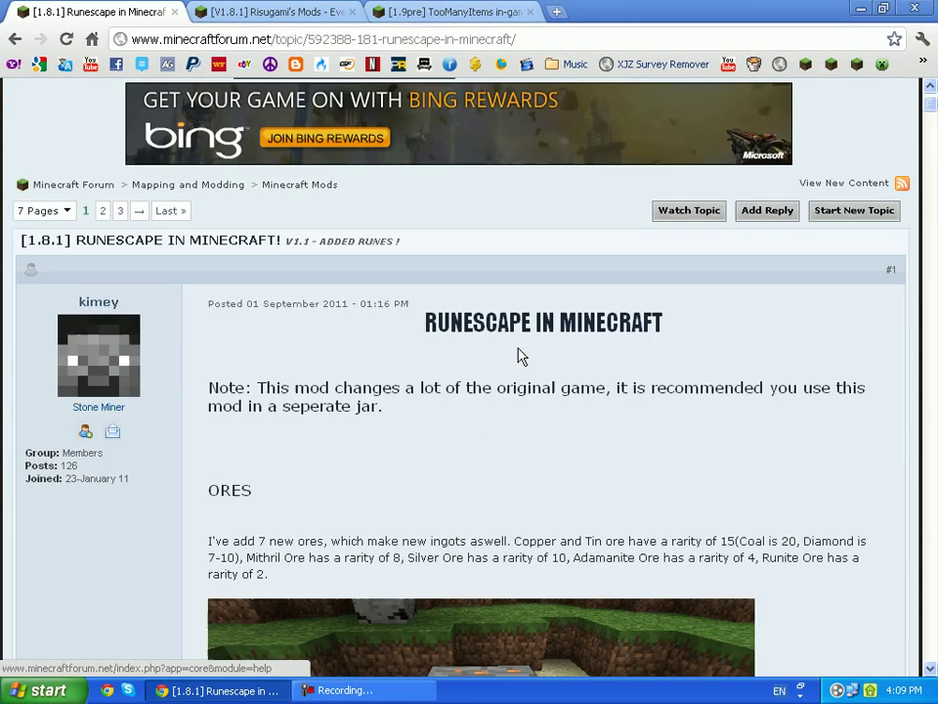
scroll(519, 356, up, 3)
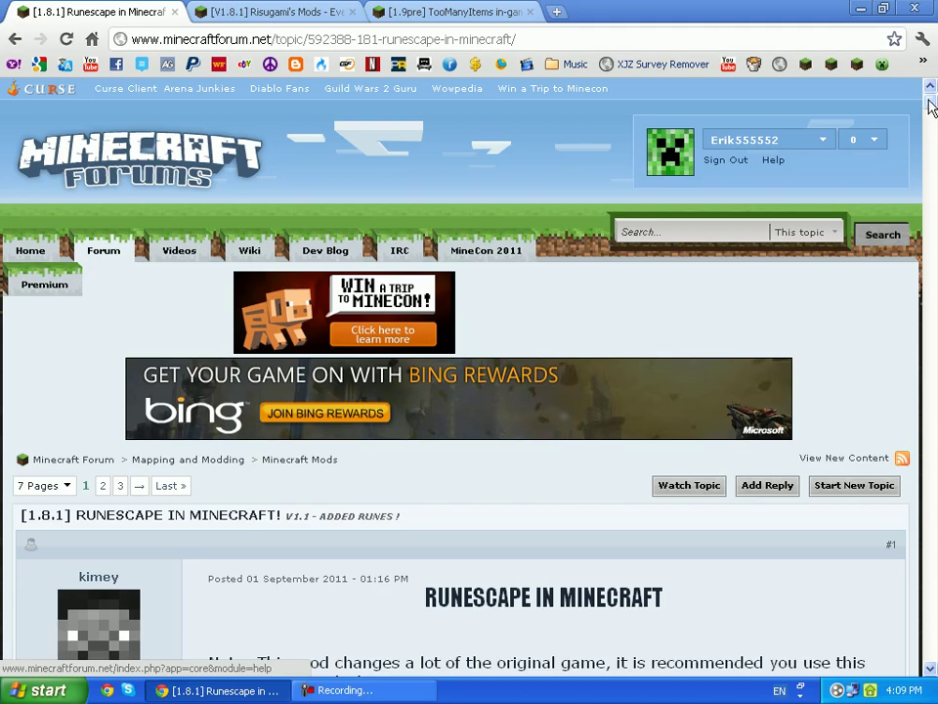
drag(932, 108, 907, 564)
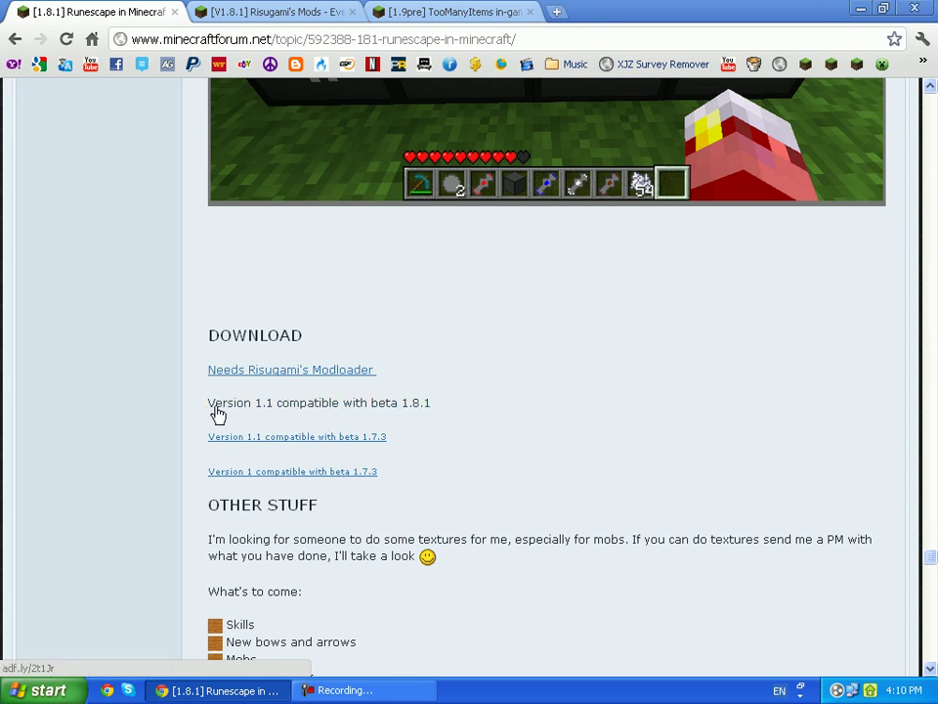
click(329, 415)
click(363, 412)
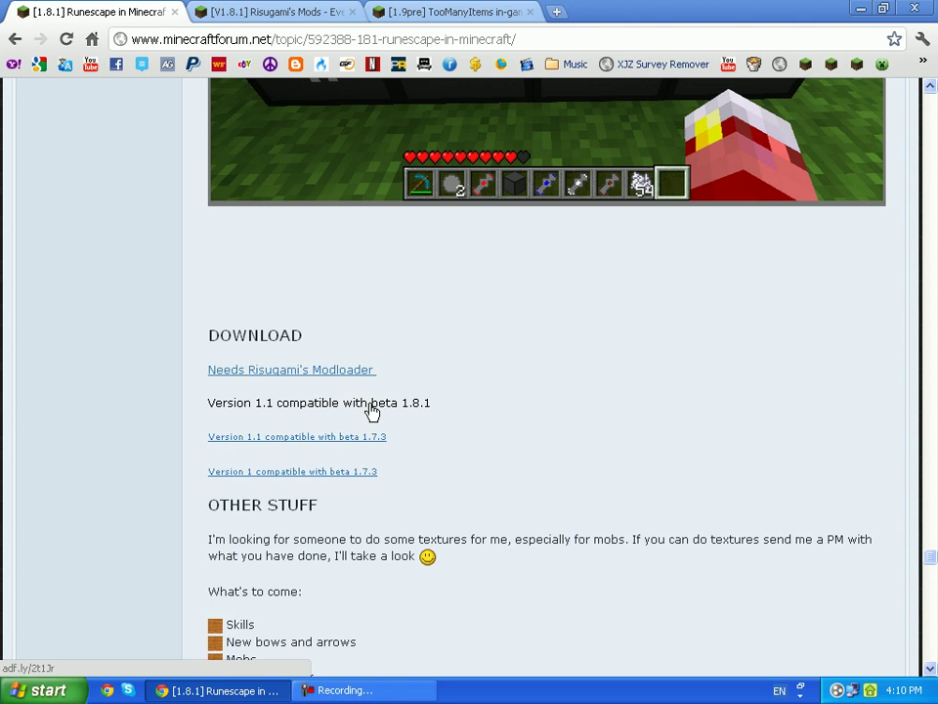
click(372, 411)
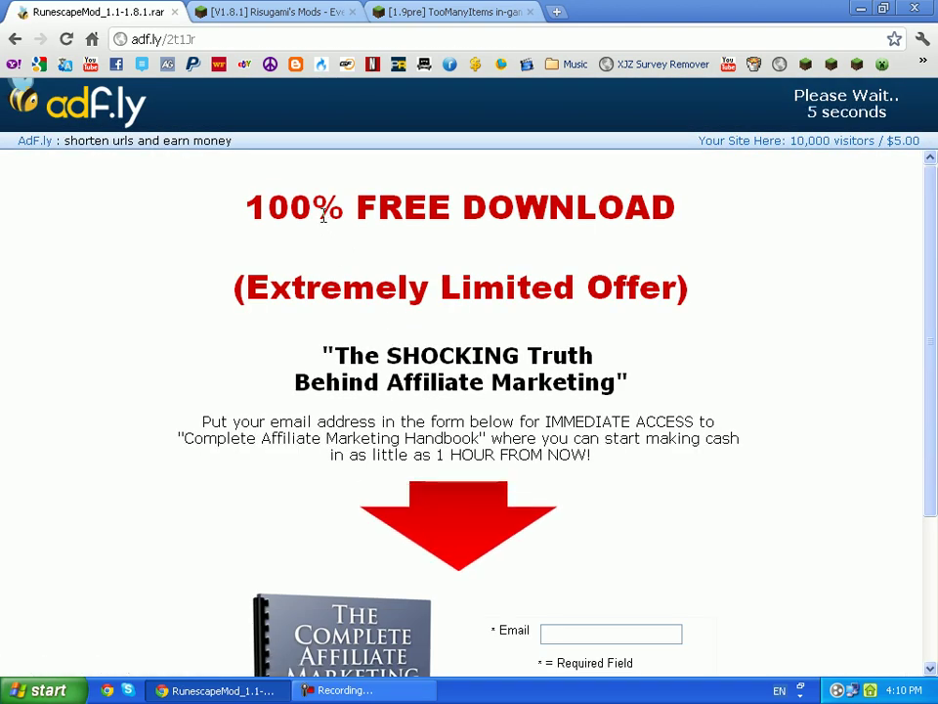
- Download ModLoader Beta 1.8.1 through its direct link in the Risugami's Mods forum topic
click(311, 10)
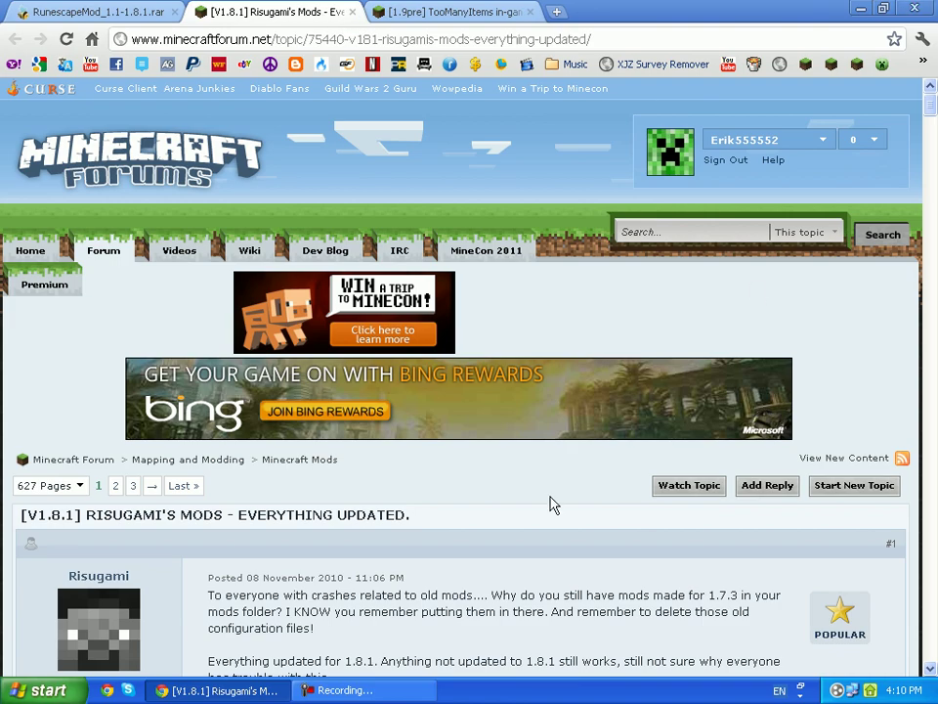
scroll(528, 505, down, 15)
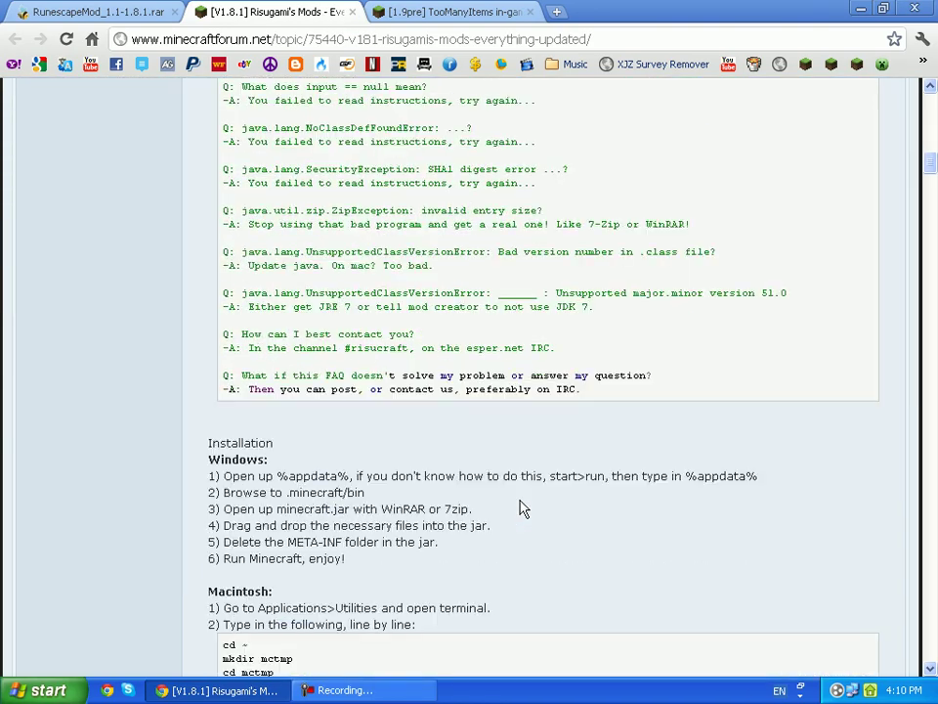
scroll(521, 507, down, 5)
scroll(509, 488, up, 1)
scroll(511, 486, down, 3)
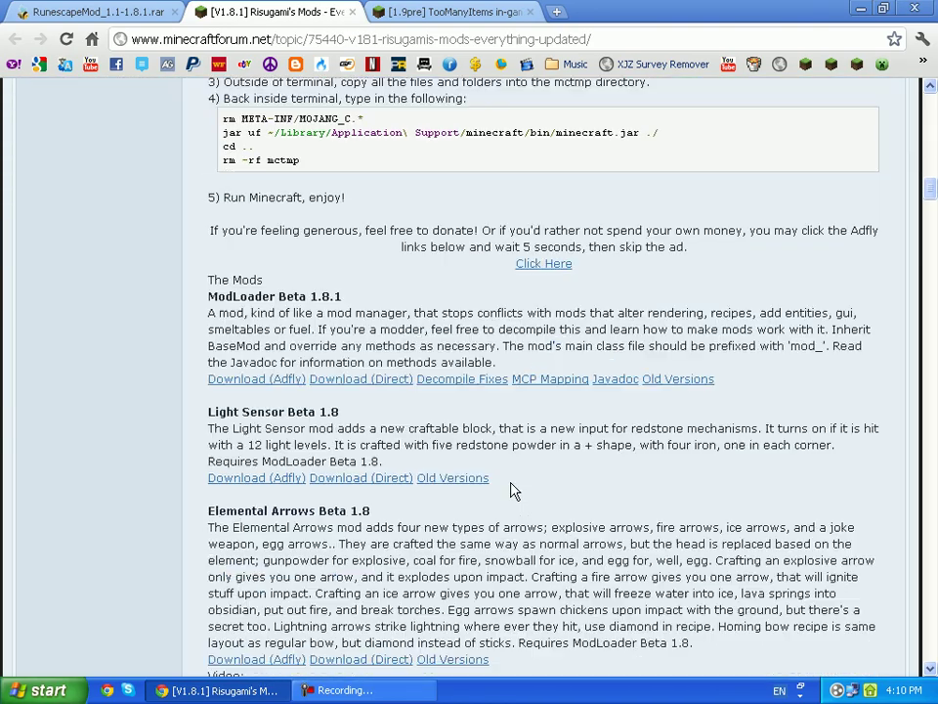
drag(207, 297, 344, 301)
click(381, 327)
click(367, 388)
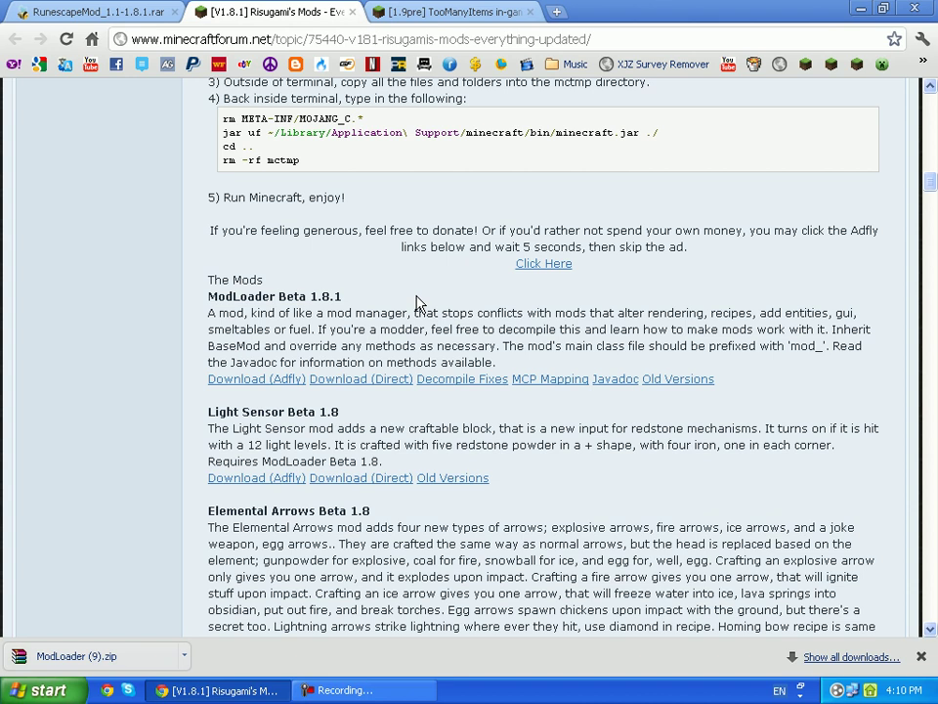
- In the TooManyItems forum topic, follow the download link for 1.8.1 / 1.8
click(460, 13)
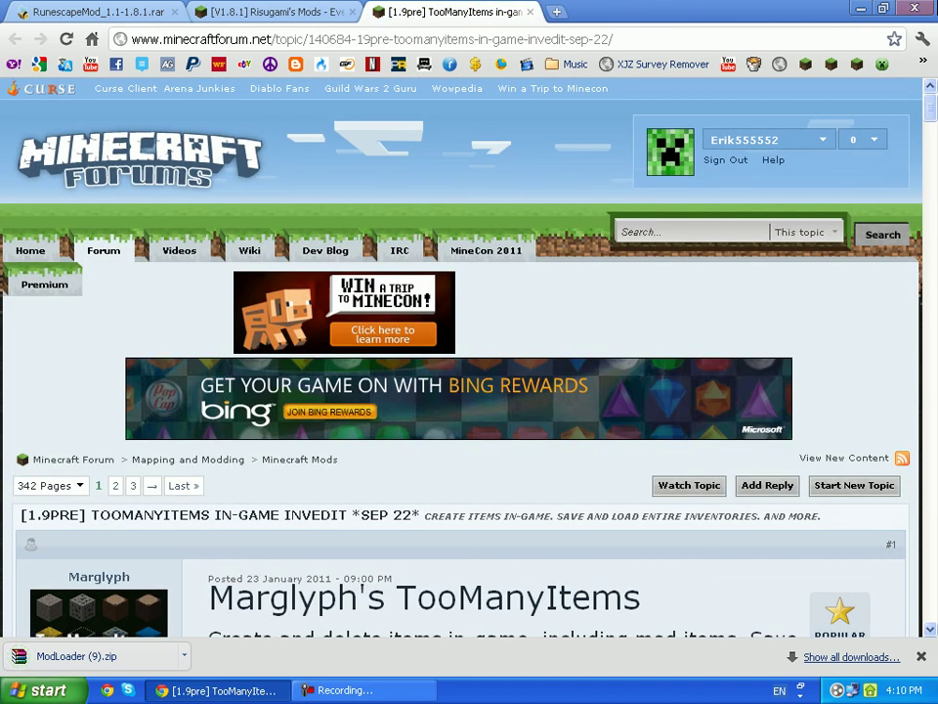
scroll(533, 401, down, 15)
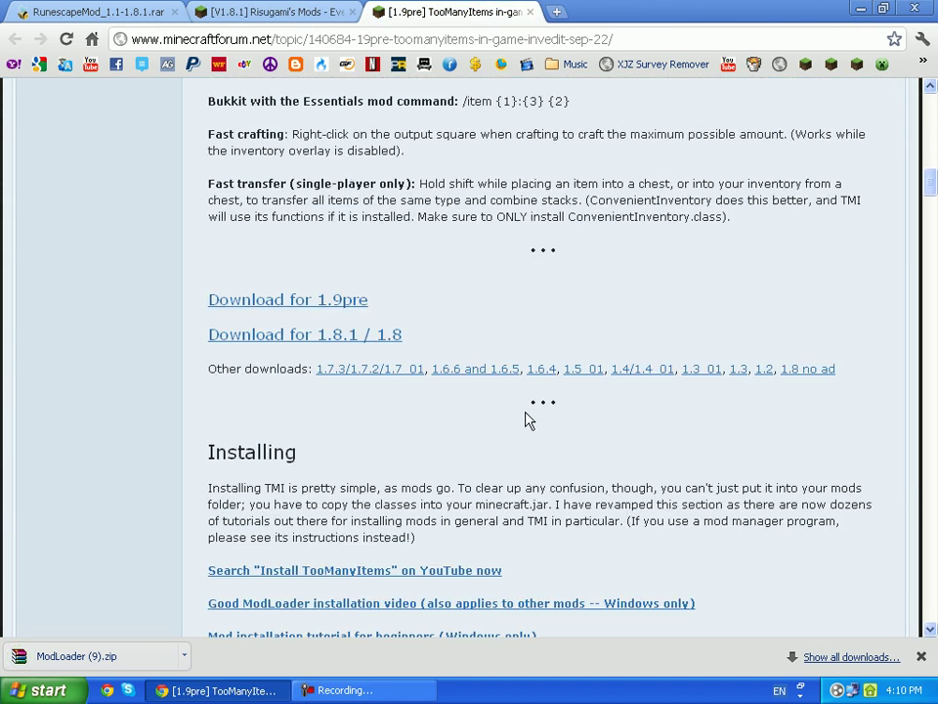
click(358, 344)
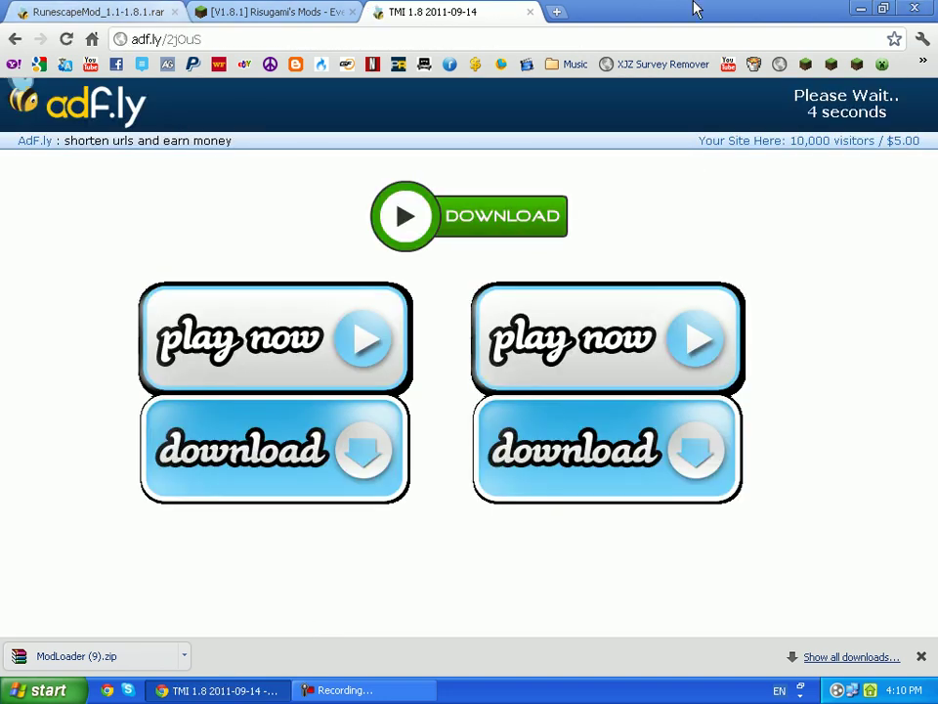
- Skip the RunescapeMod ad, download RunescapeMod 1.1 1.8.1.rar from MediaFire, and close the RunescapeMod and Risugami's Mods pages
click(96, 18)
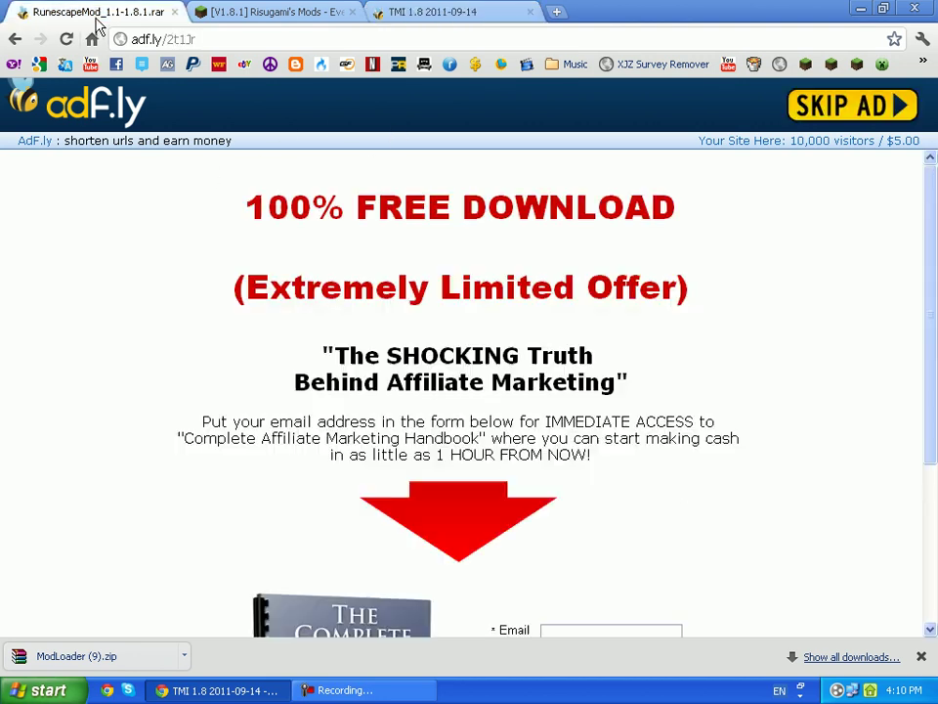
click(836, 115)
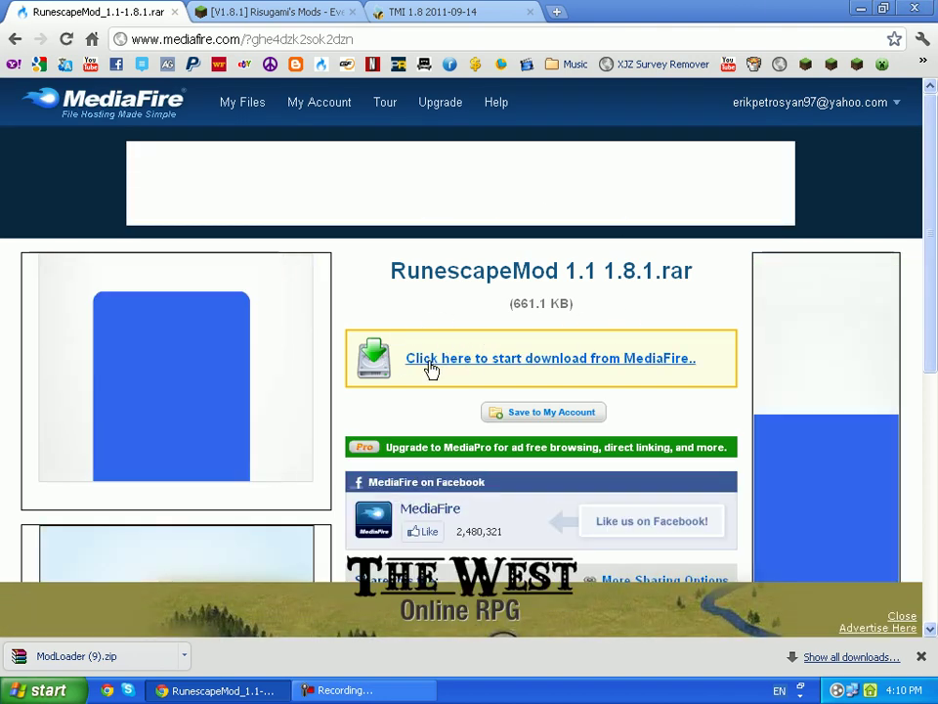
click(497, 363)
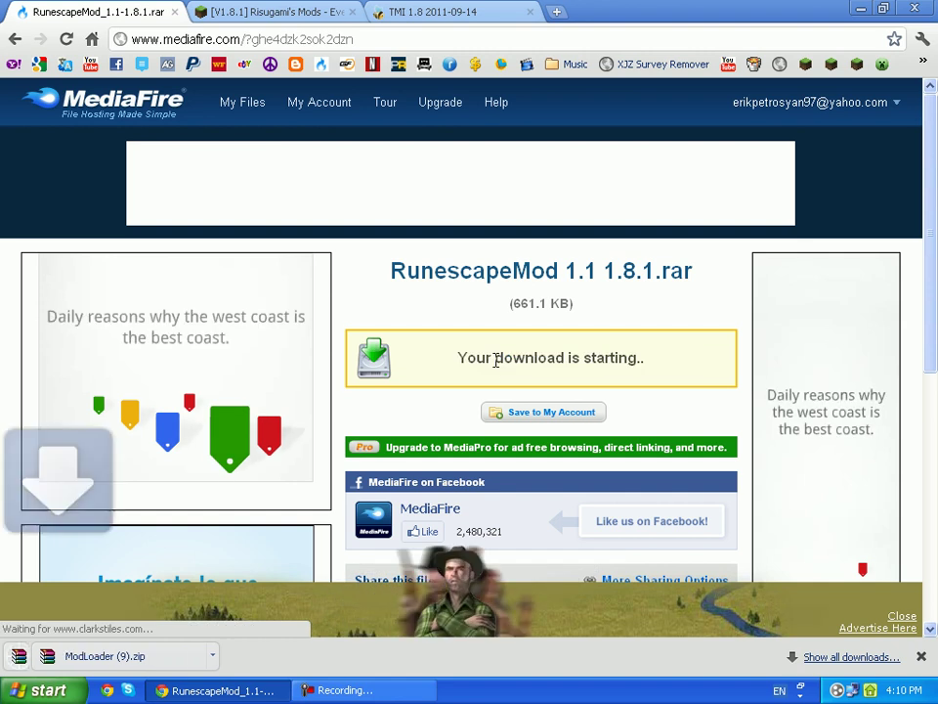
click(175, 13)
click(175, 12)
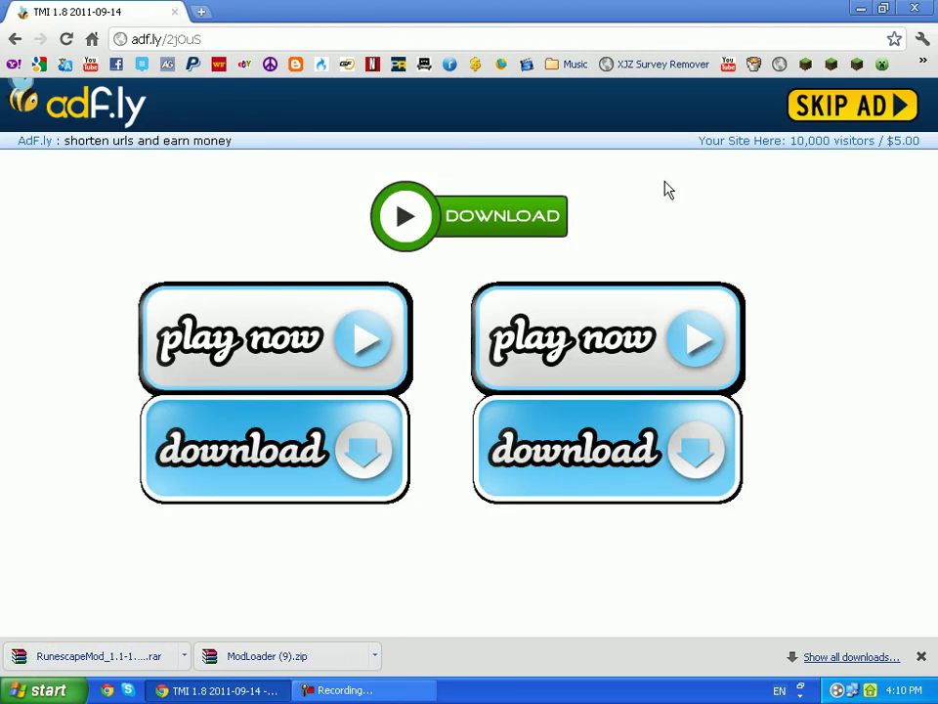
- Skip the ad to download TooManyItems, and place the ModLoader, RunescapeMod and TooManyItems archives on the desktop, closing the browser
click(839, 125)
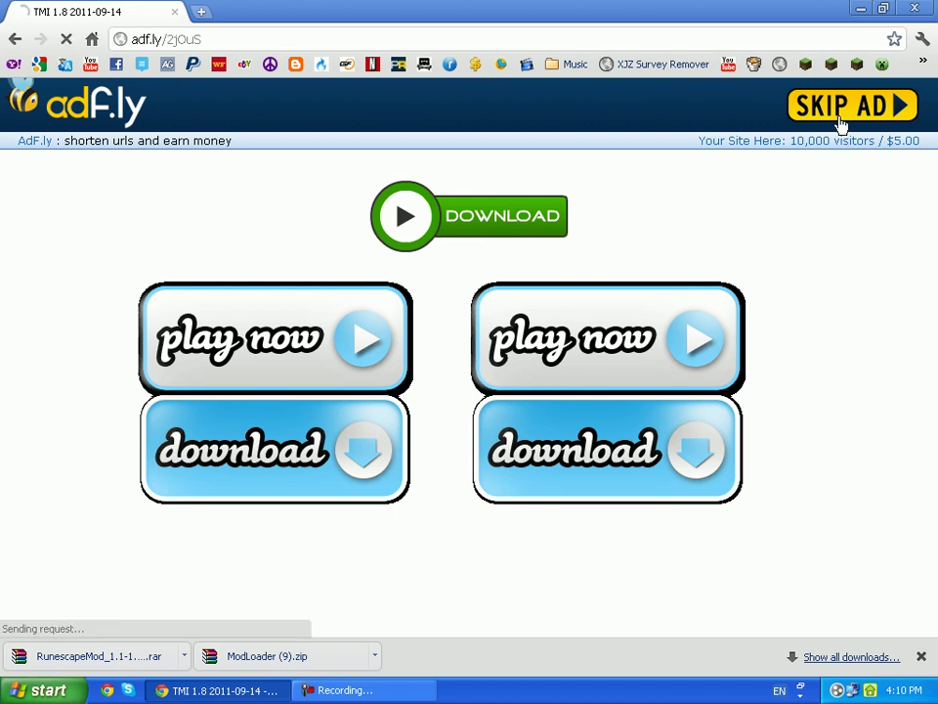
click(883, 9)
drag(465, 465, 835, 363)
drag(293, 464, 767, 493)
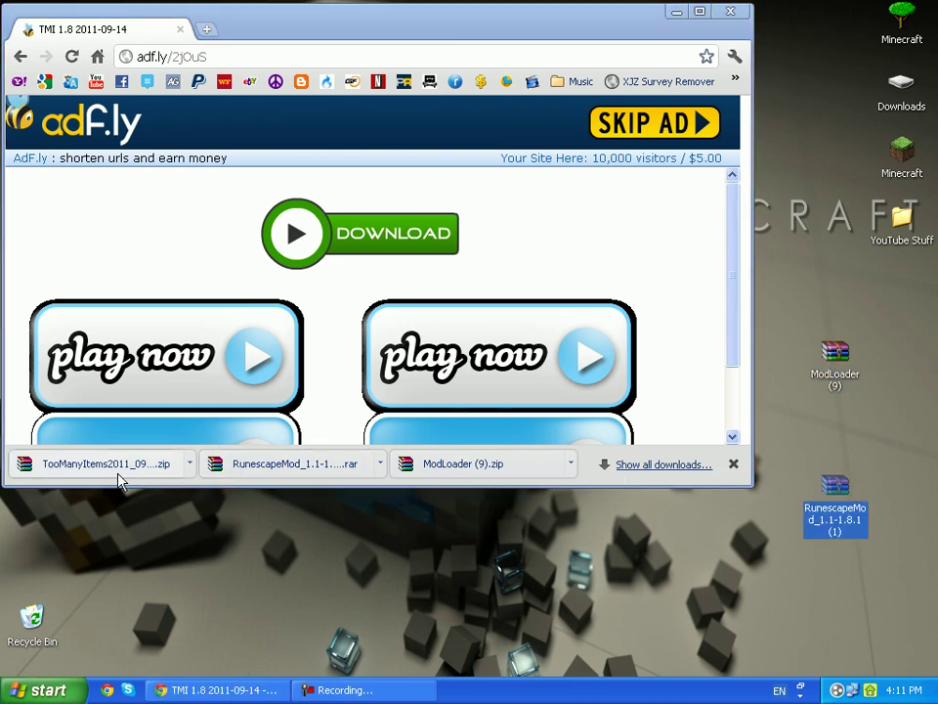
drag(117, 467, 782, 313)
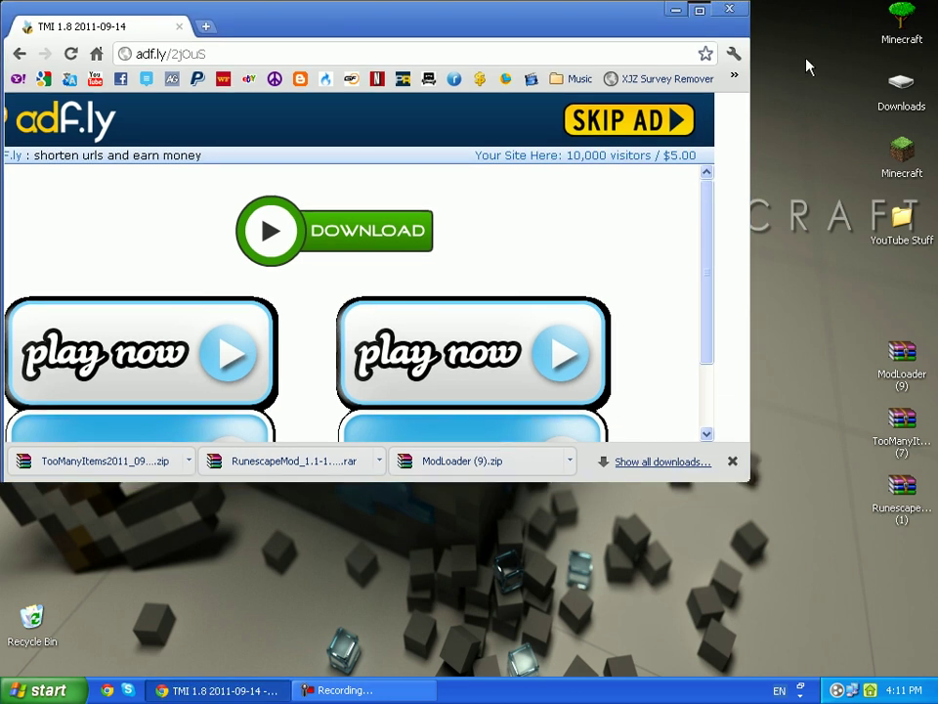
click(700, 9)
click(924, 7)
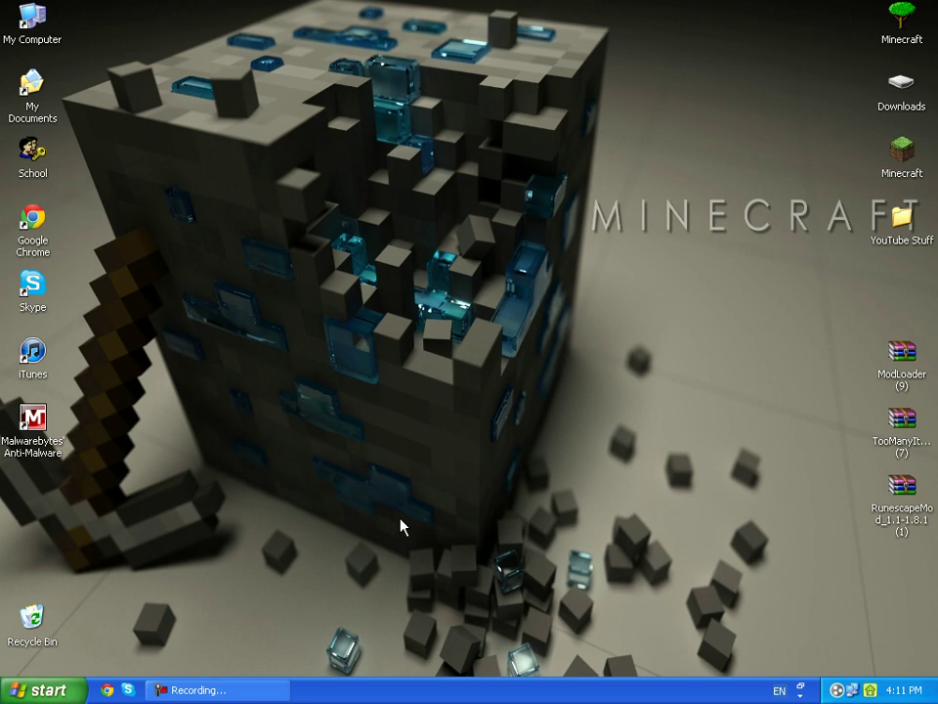
- Run %APPDATA% and open the bin folder inside .minecraft
key(super)
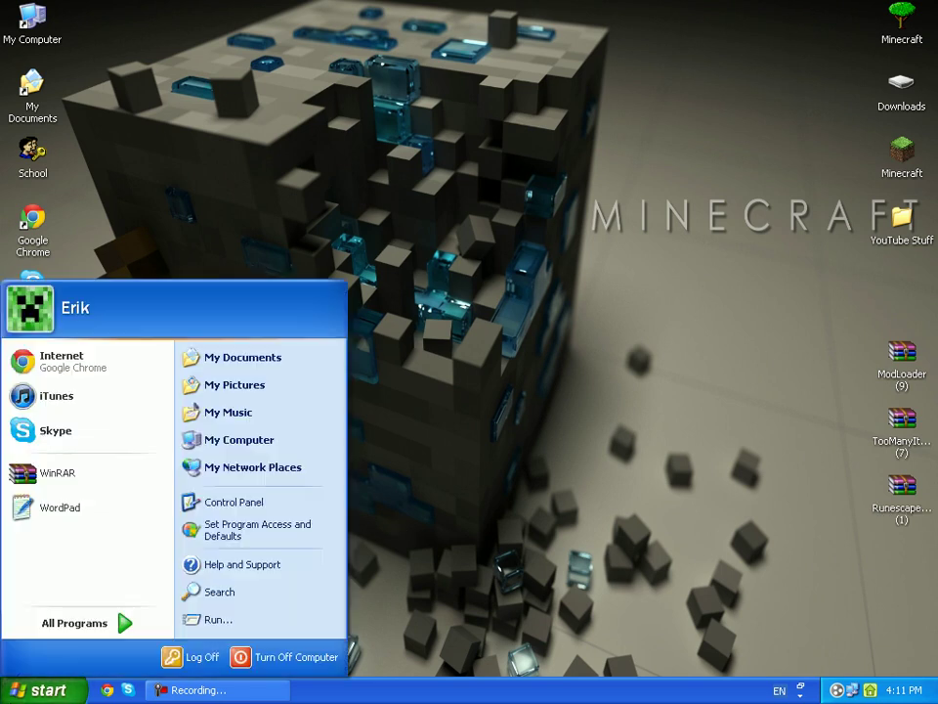
click(195, 620)
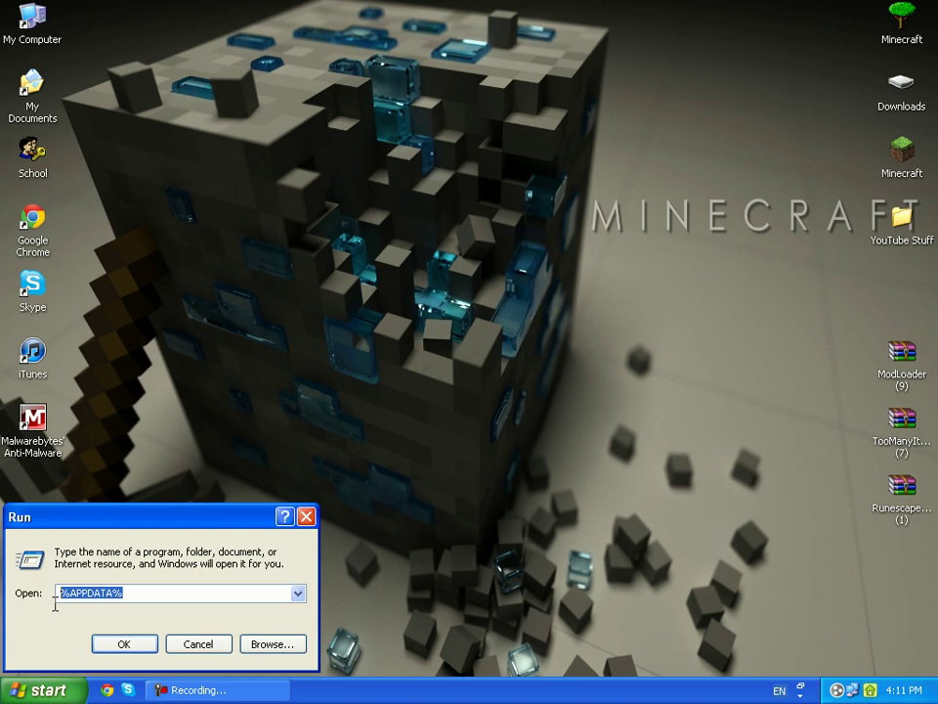
click(125, 645)
click(23, 684)
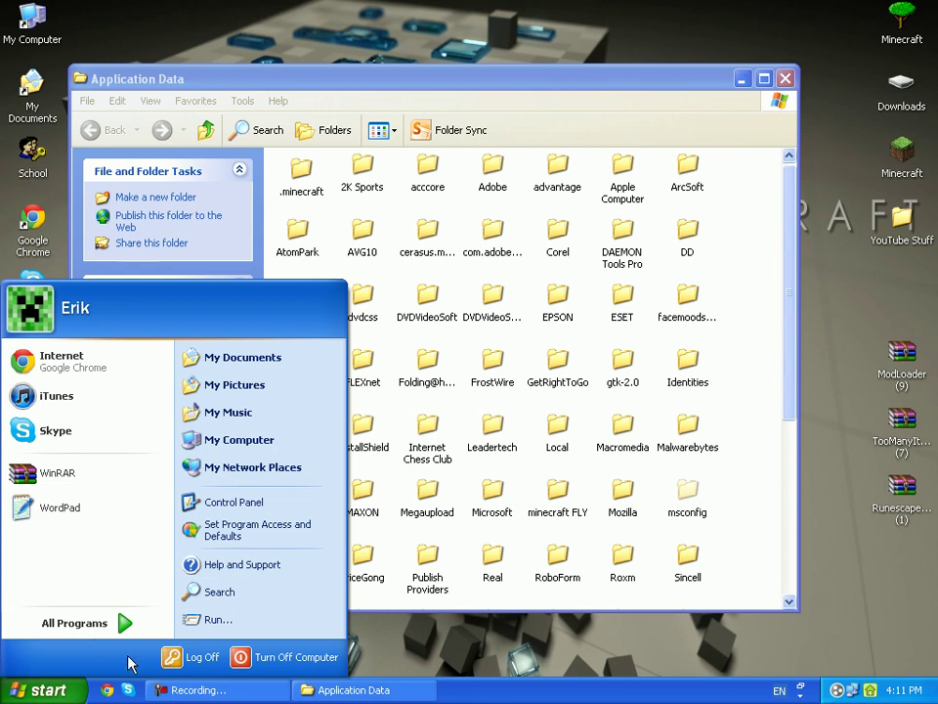
click(420, 95)
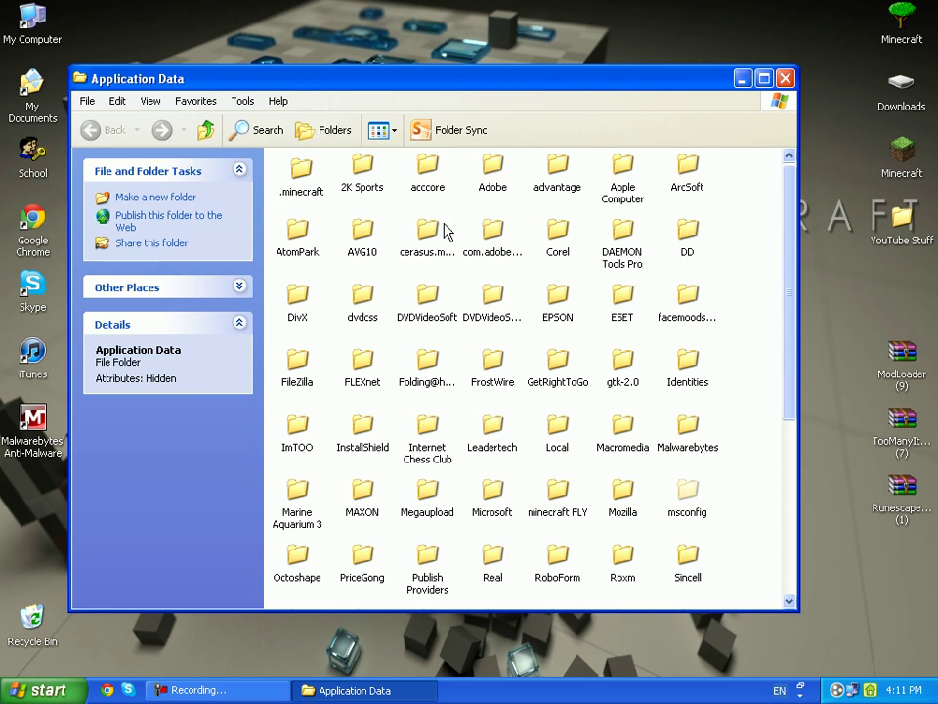
double_click(302, 186)
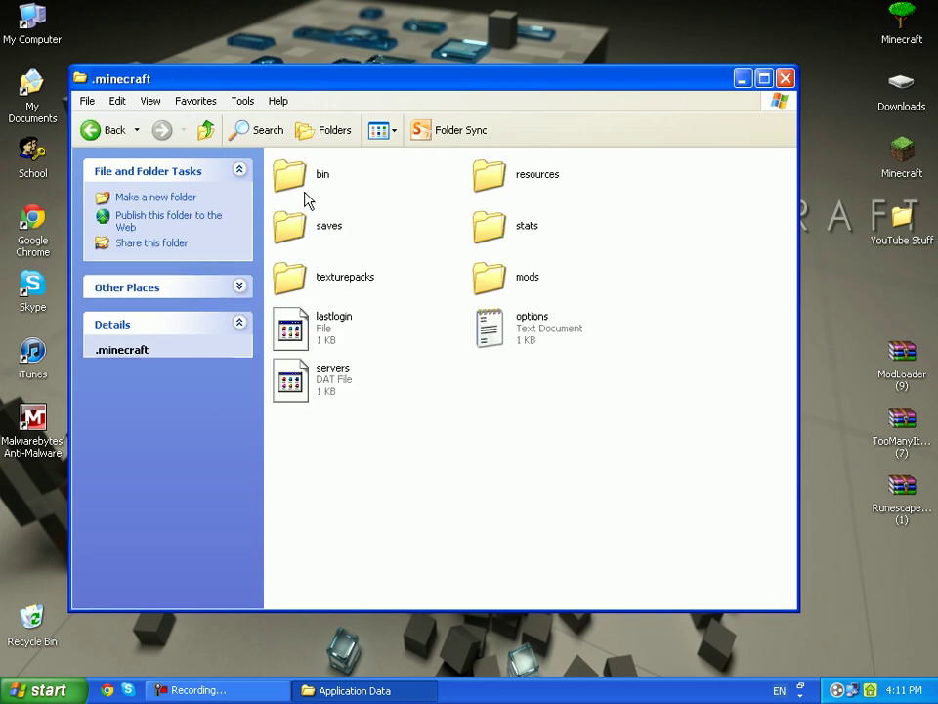
double_click(316, 186)
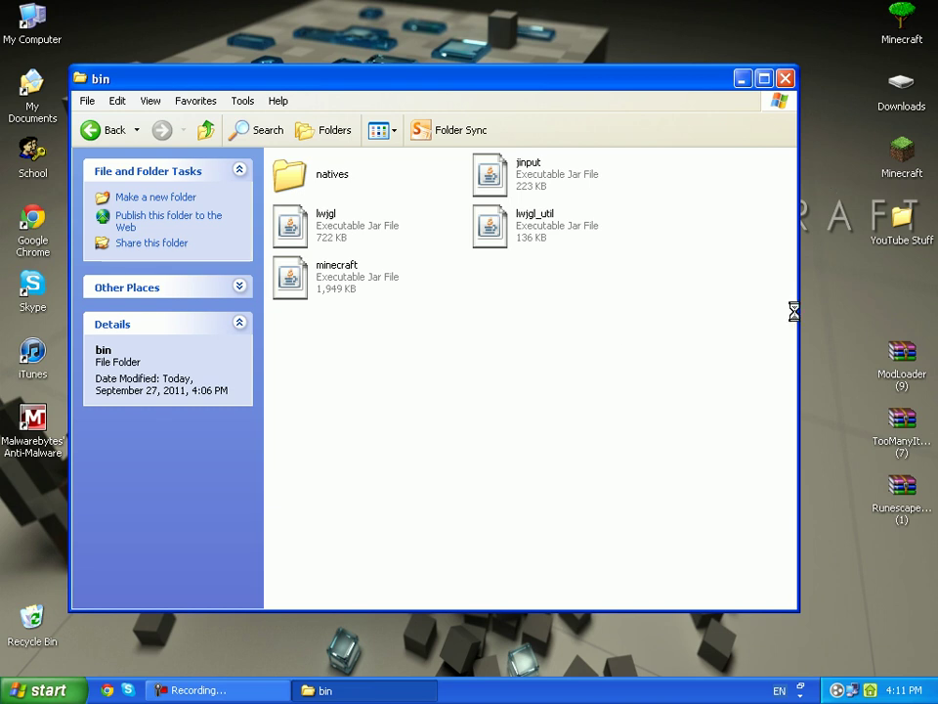
- Open the minecraft jar file from the bin folder with WinRAR archiver
click(348, 281)
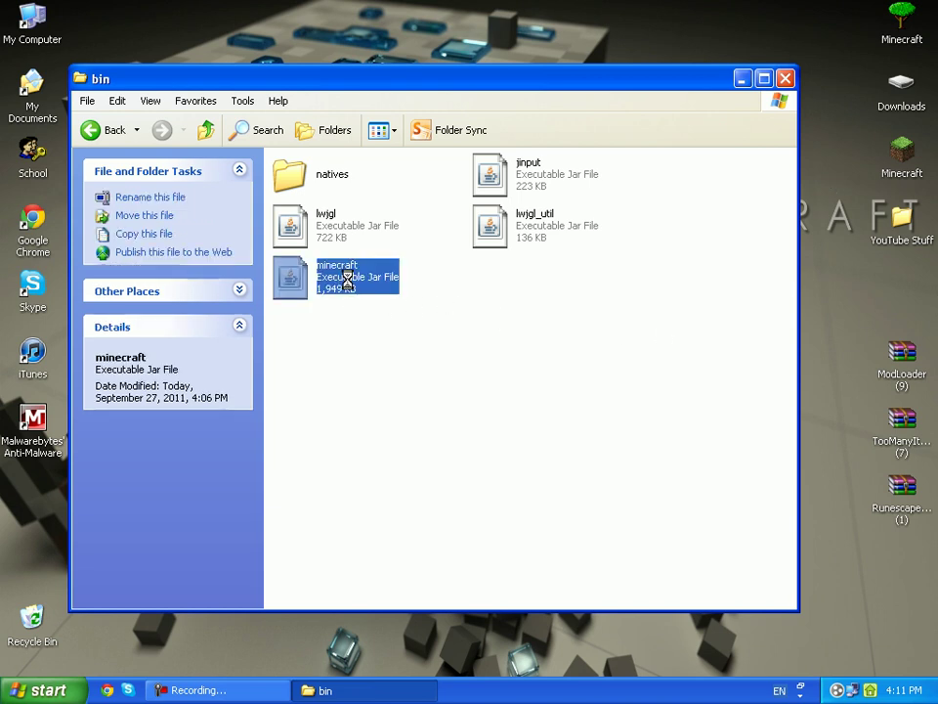
right_click(356, 286)
mouse_move(442, 354)
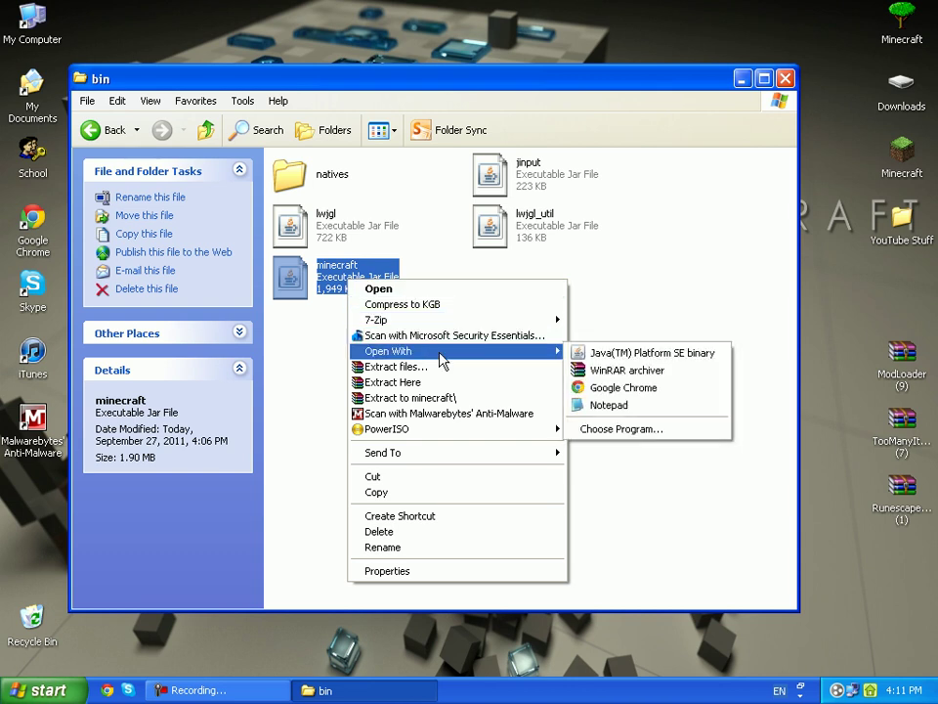
click(616, 370)
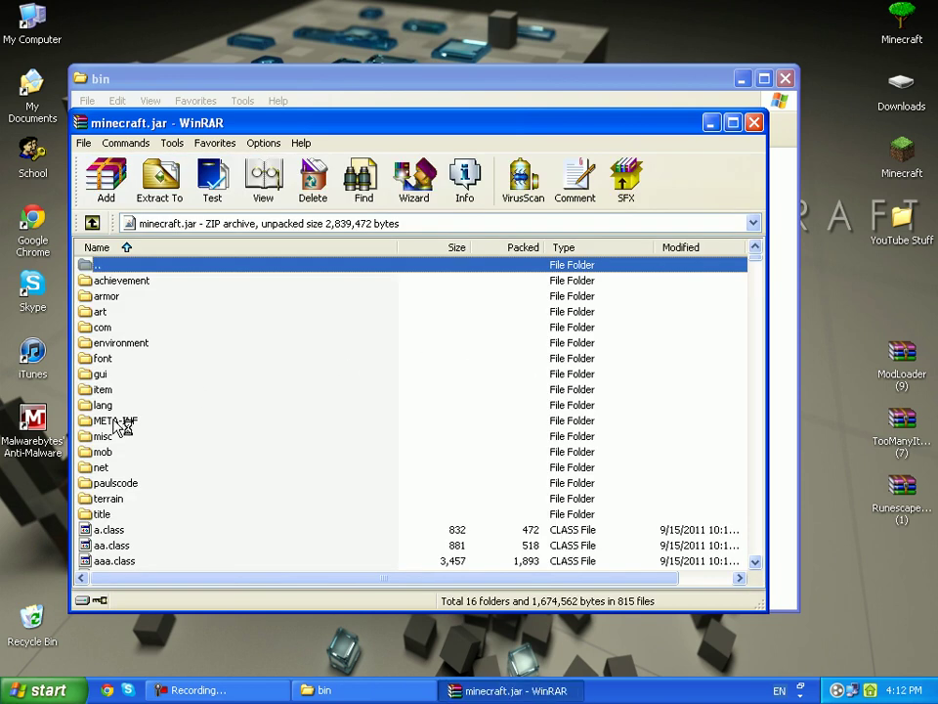
- Delete the META-INF folder from minecraft.jar
right_click(117, 423)
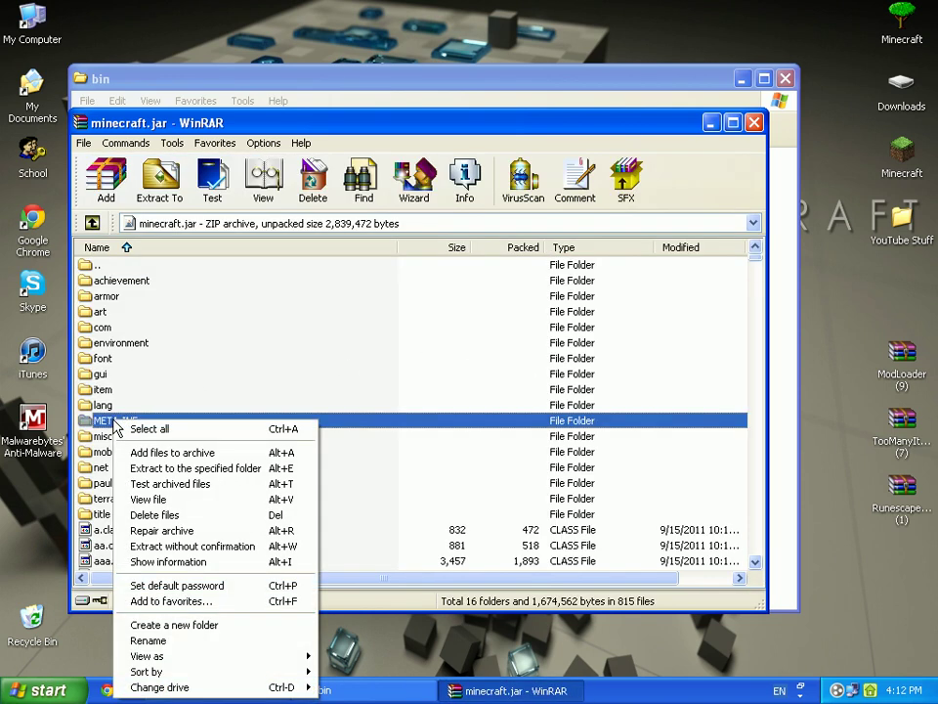
click(156, 514)
click(430, 401)
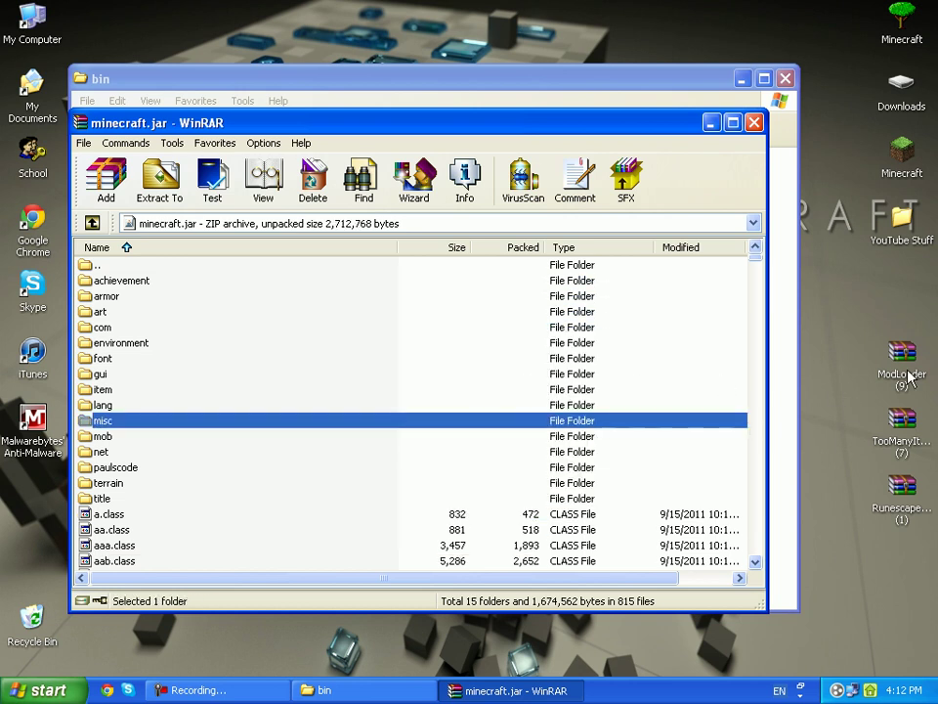
- Open the ModLoader archive and add all of its class files to minecraft.jar with the default archive parameters
click(936, 401)
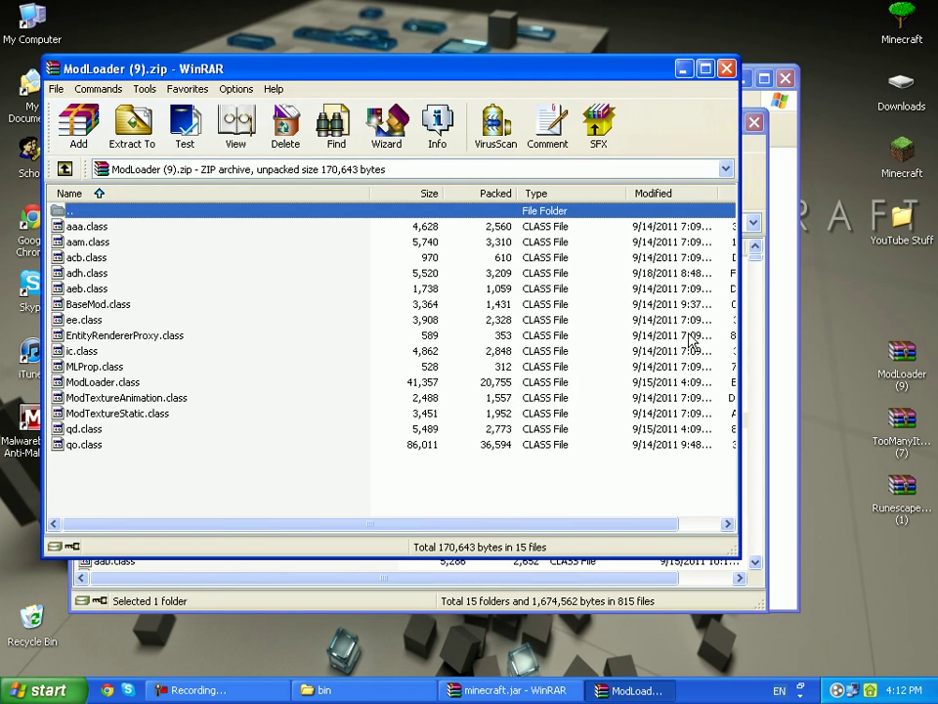
click(214, 227)
shift+click(77, 445)
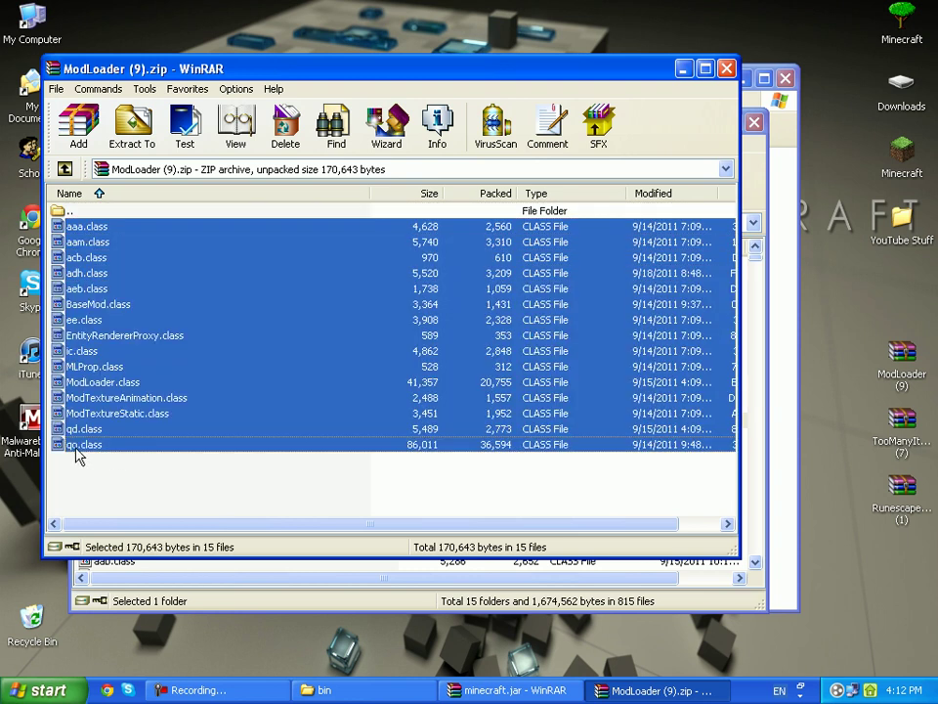
drag(530, 645, 522, 700)
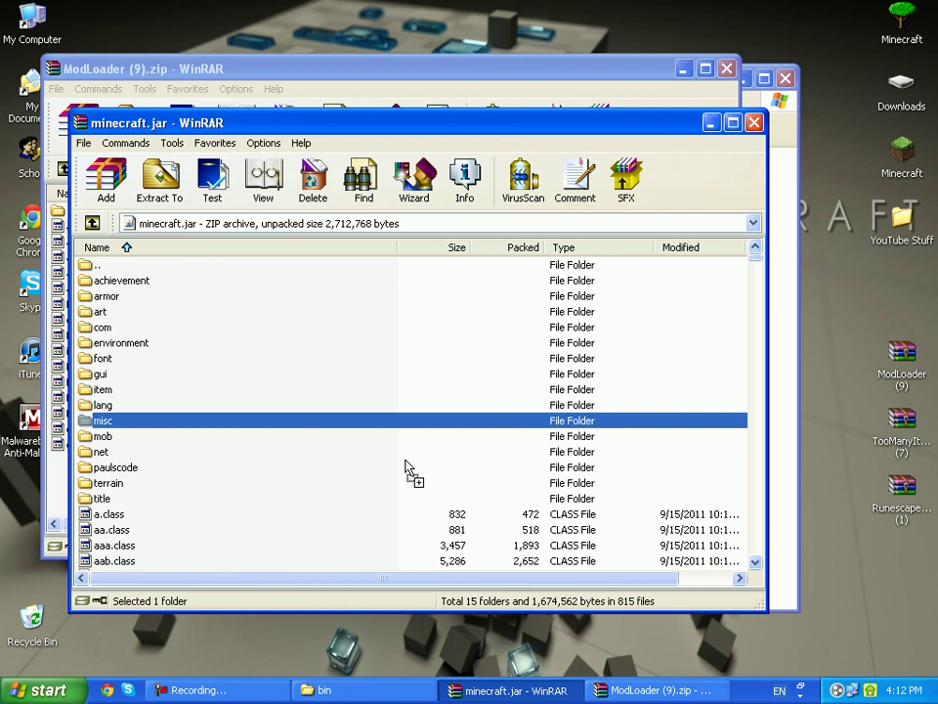
drag(410, 471, 410, 471)
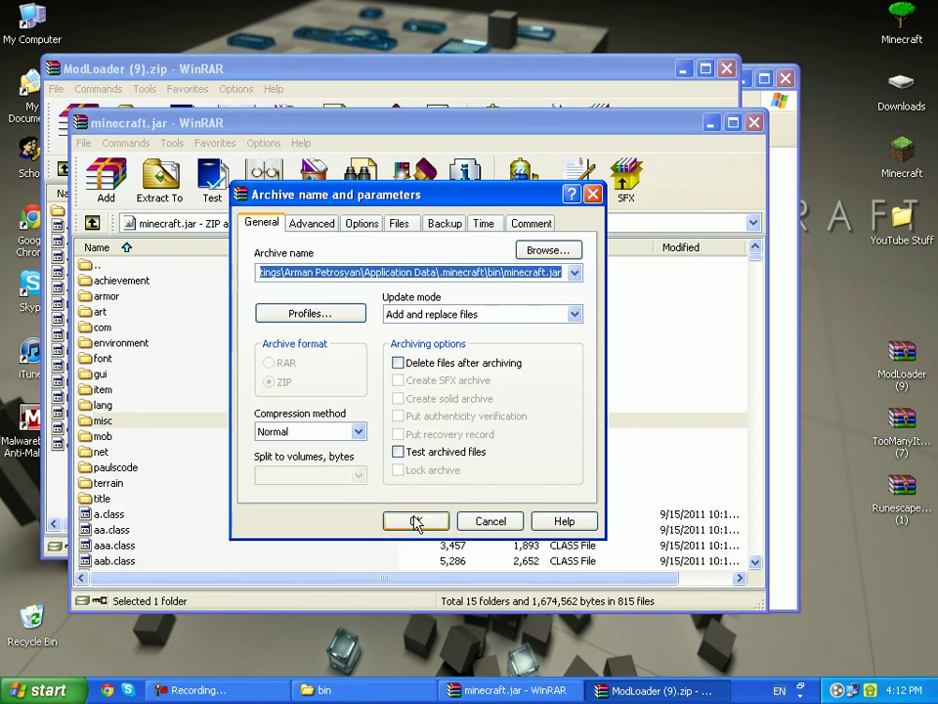
click(416, 522)
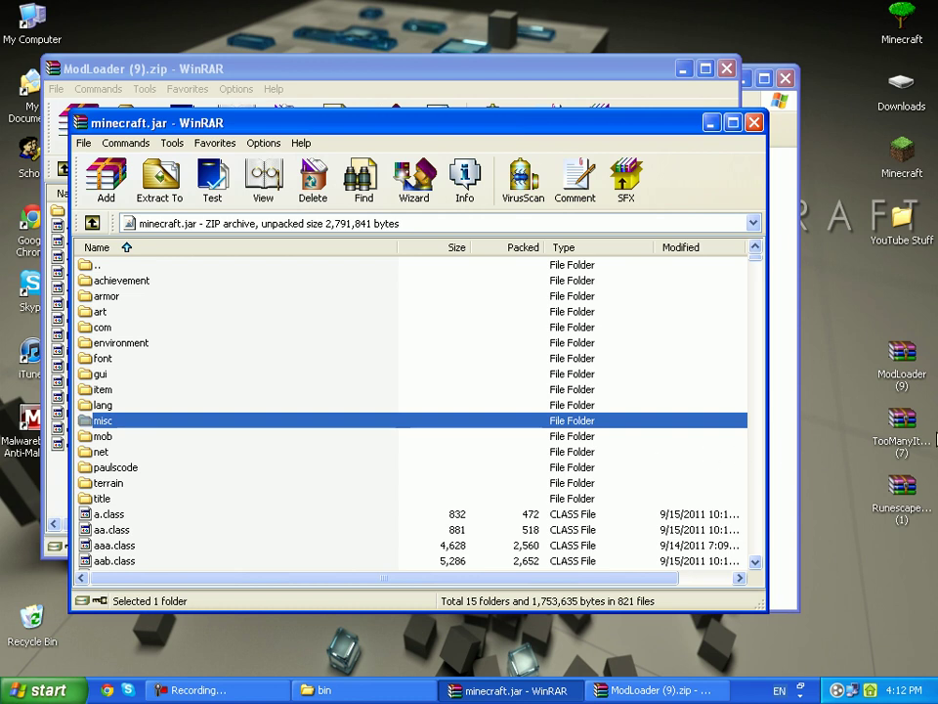
- Add all class files from the TooManyItems archive to minecraft.jar, closing the ModLoader and TooManyItems archives
double_click(903, 445)
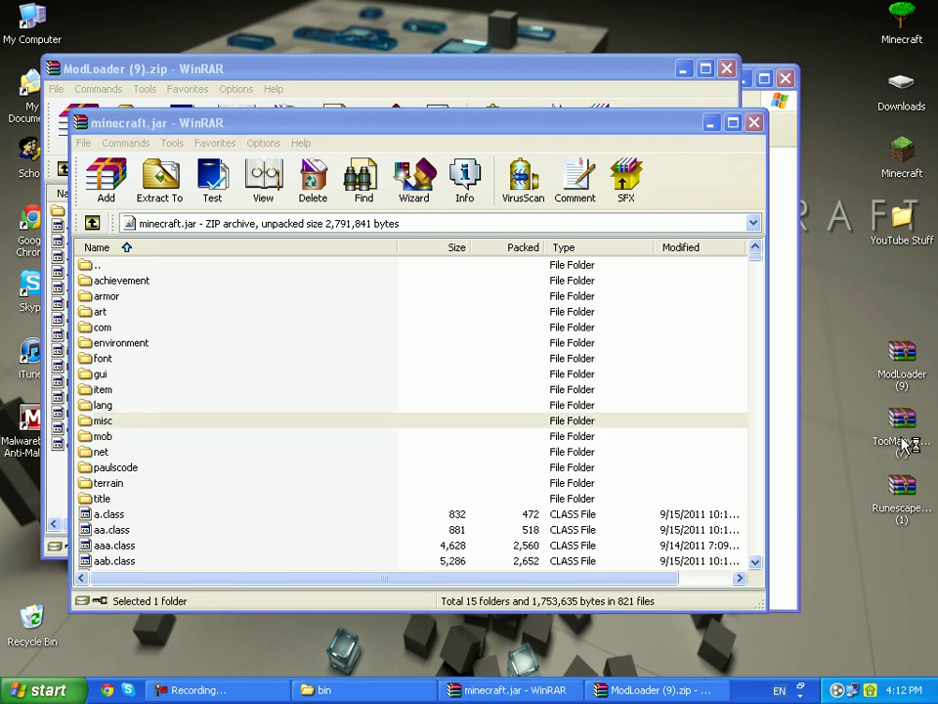
click(653, 692)
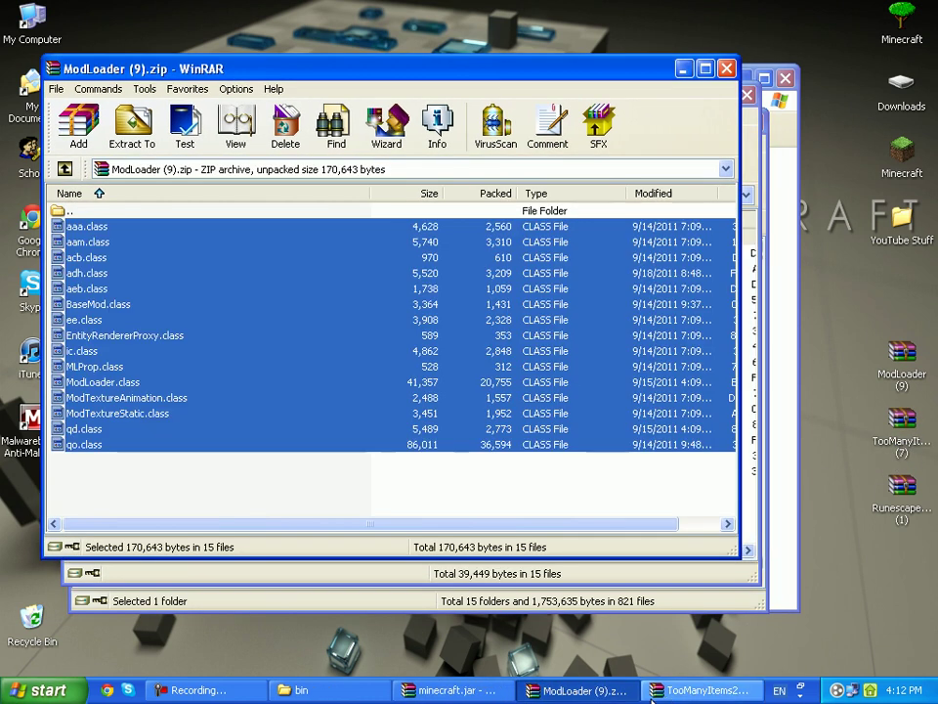
click(726, 68)
drag(226, 95, 491, 121)
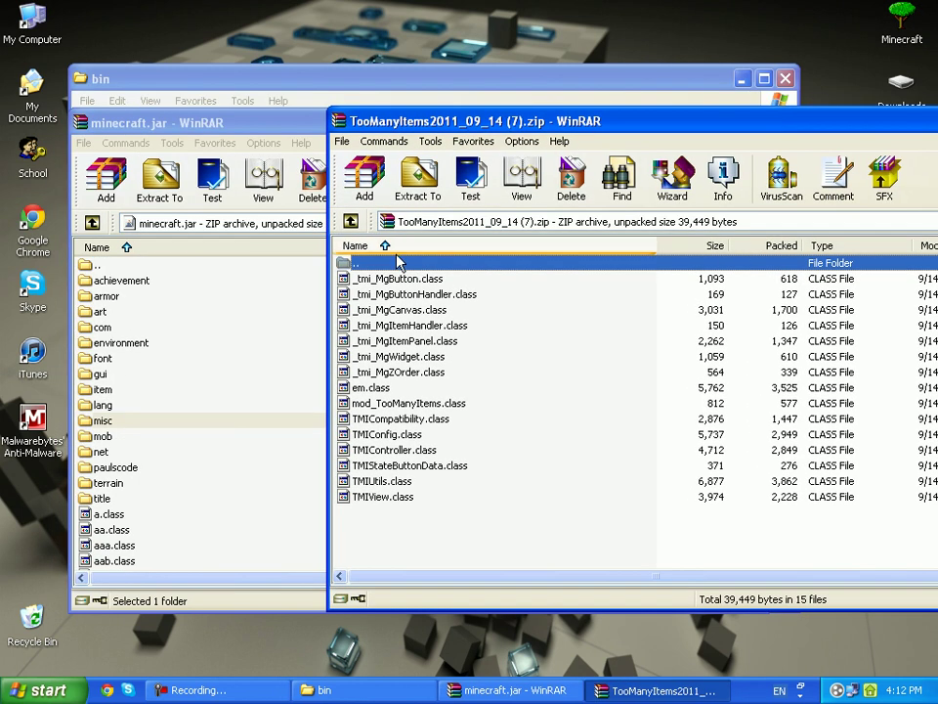
click(395, 279)
shift+click(372, 498)
drag(372, 500, 185, 465)
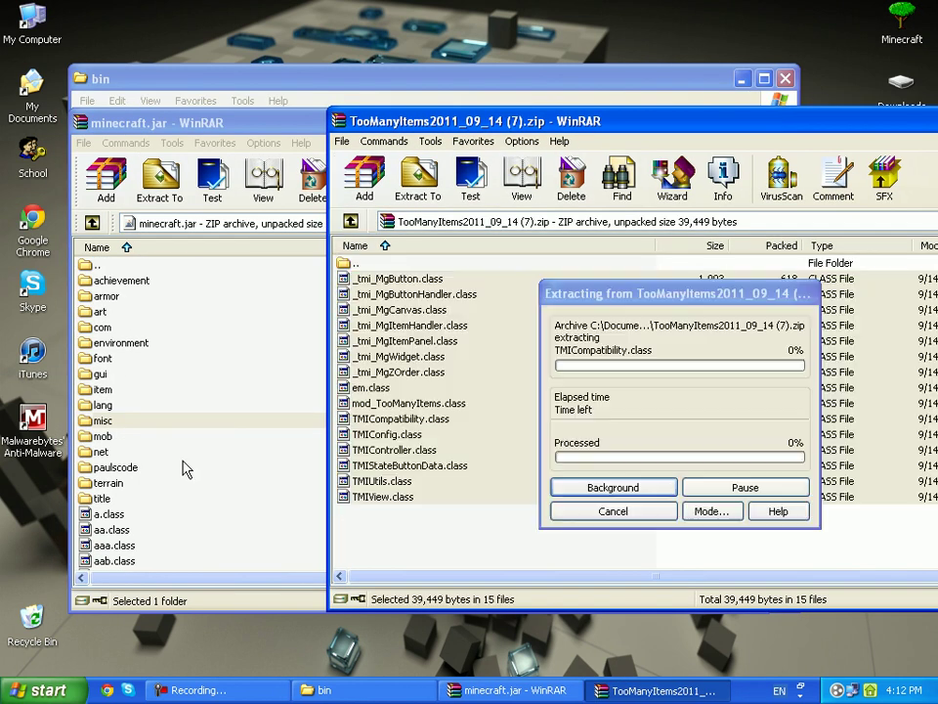
click(421, 520)
drag(837, 134, 606, 149)
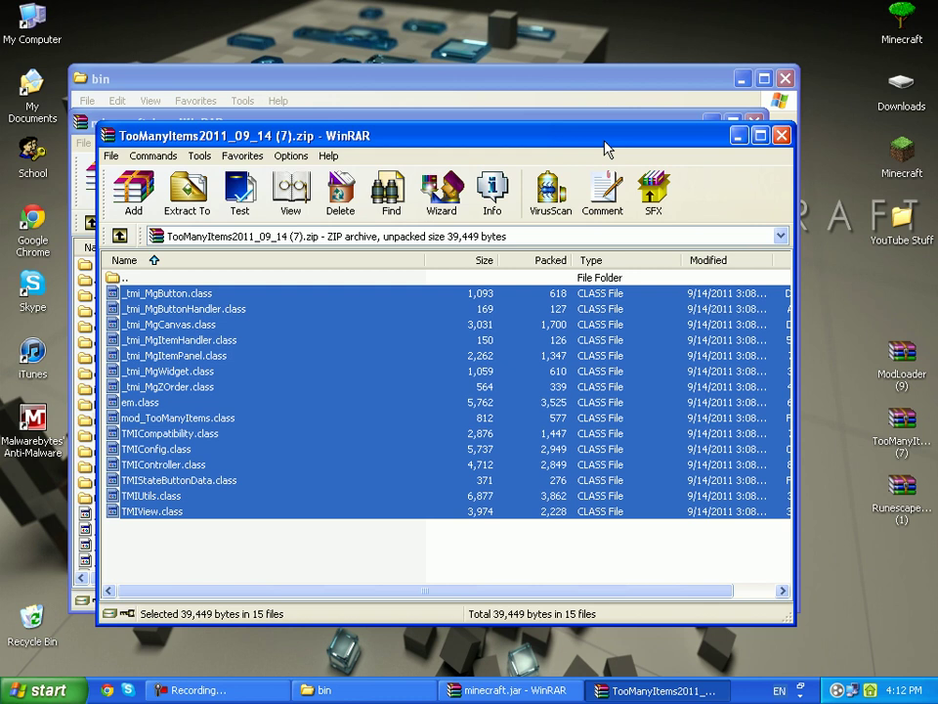
click(782, 134)
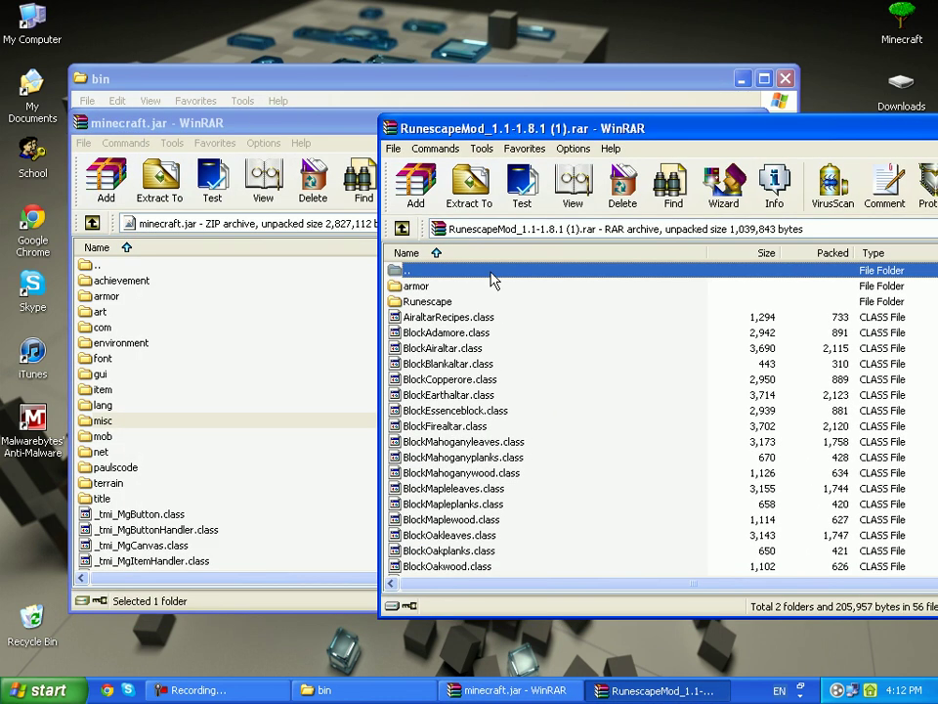
- Add all folders and files from the RunescapeMod_1.1-1.8.1 archive to minecraft.jar
click(464, 287)
scroll(486, 313, down, 9)
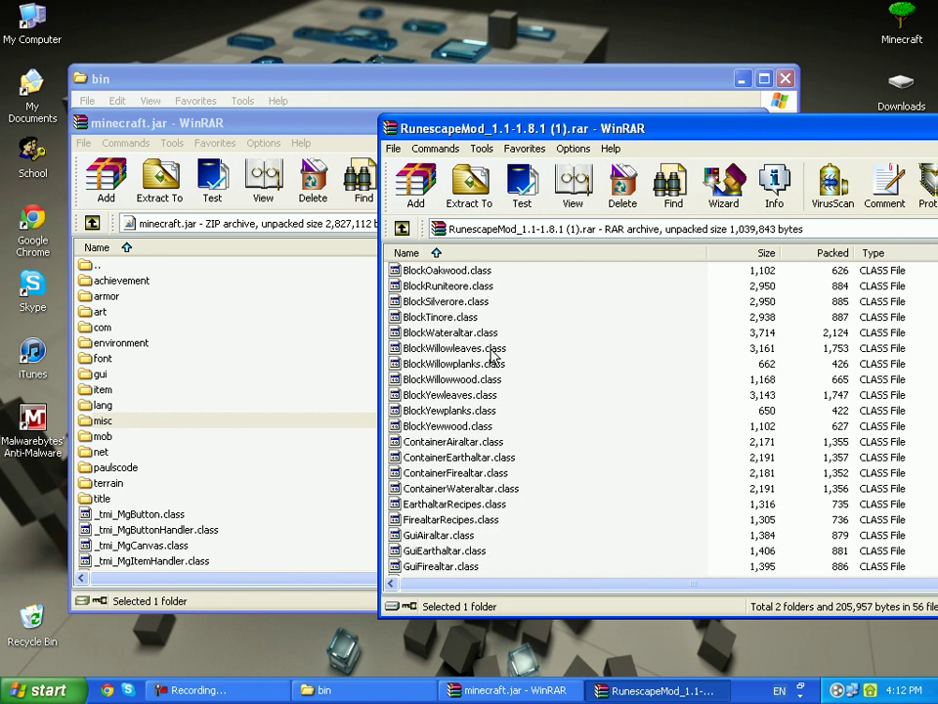
scroll(493, 356, down, 4)
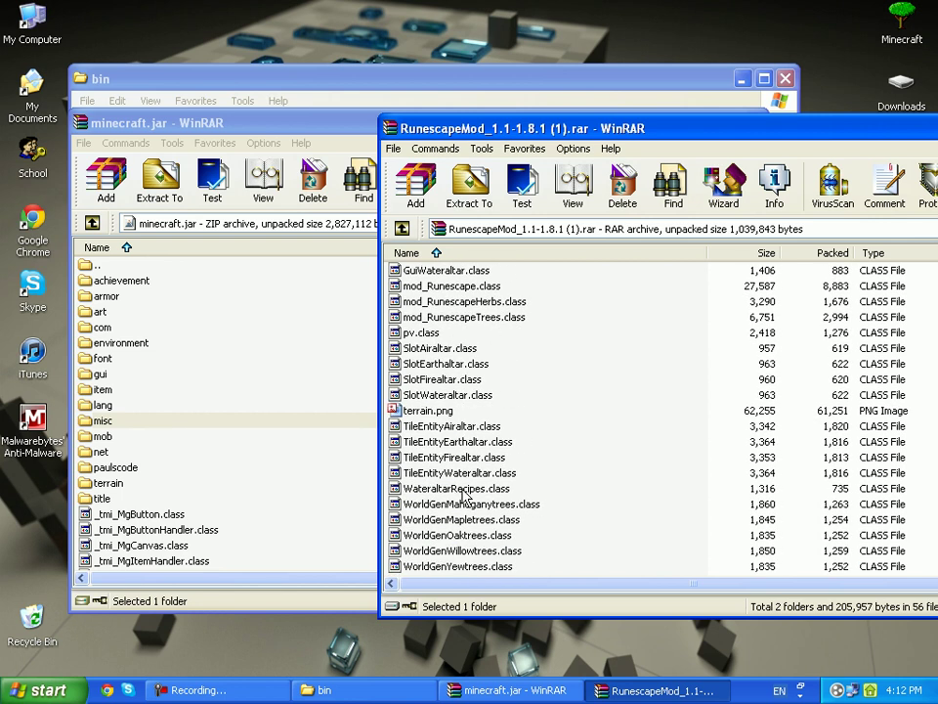
key(ctrl+a)
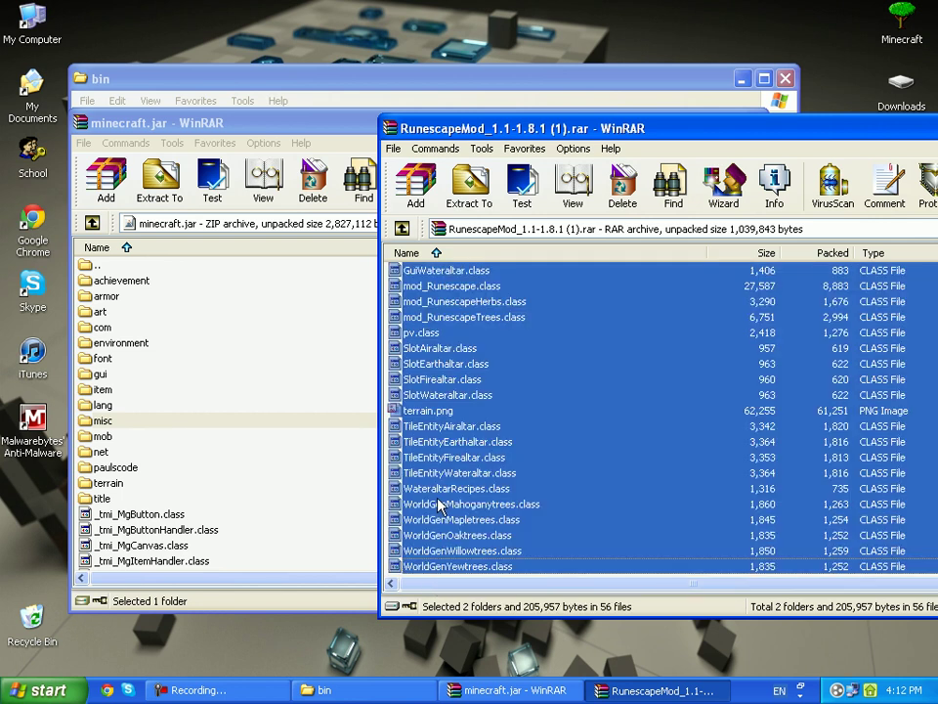
drag(438, 504, 237, 472)
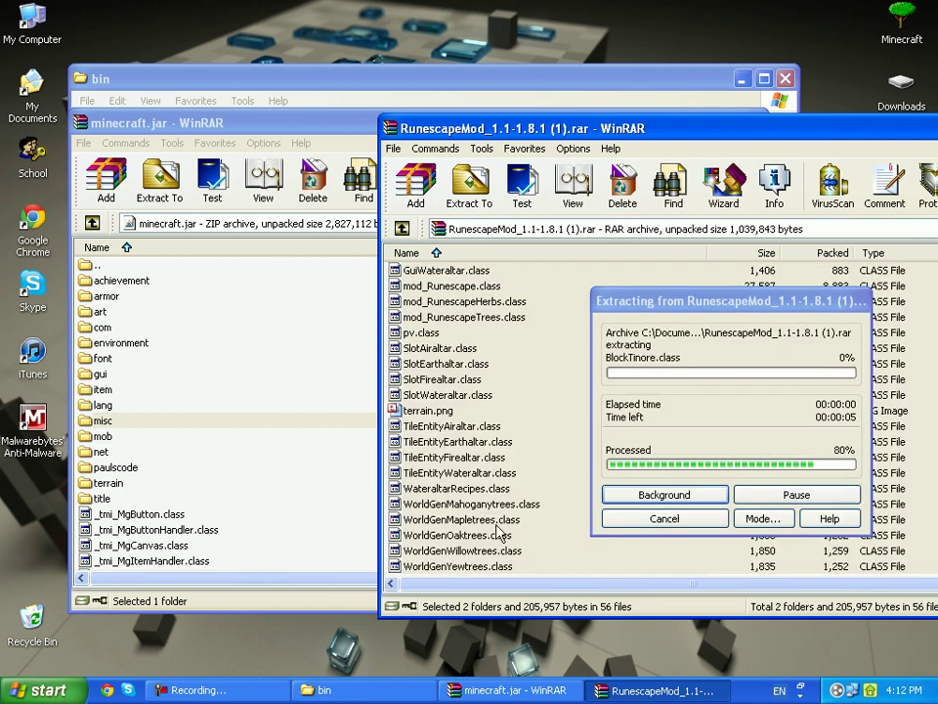
click(414, 521)
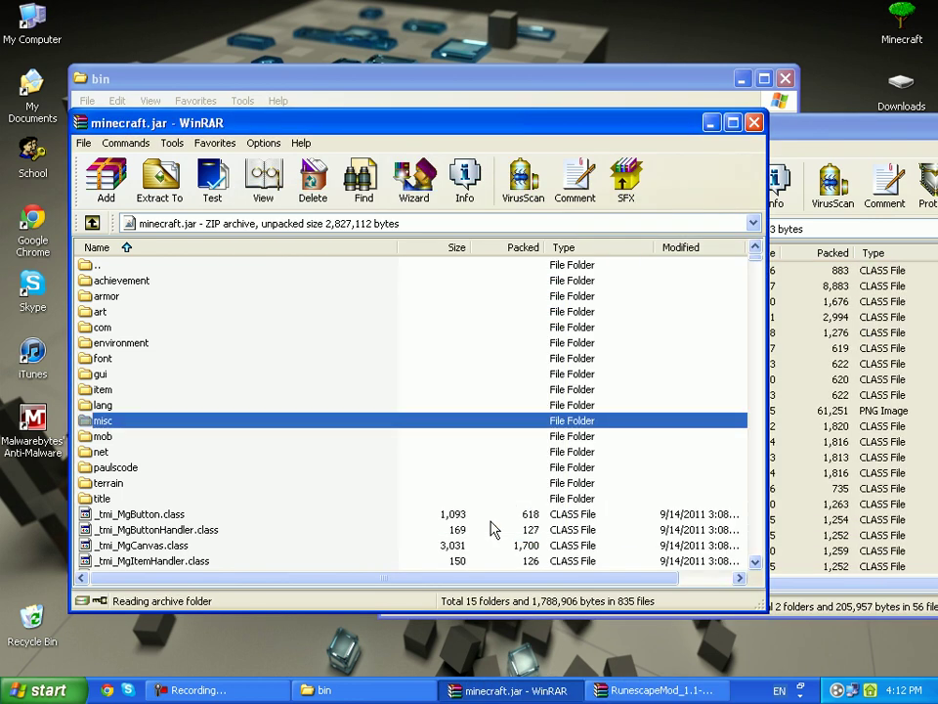
- Close the minecraft.jar and RunescapeMod archives and the bin folder
click(753, 122)
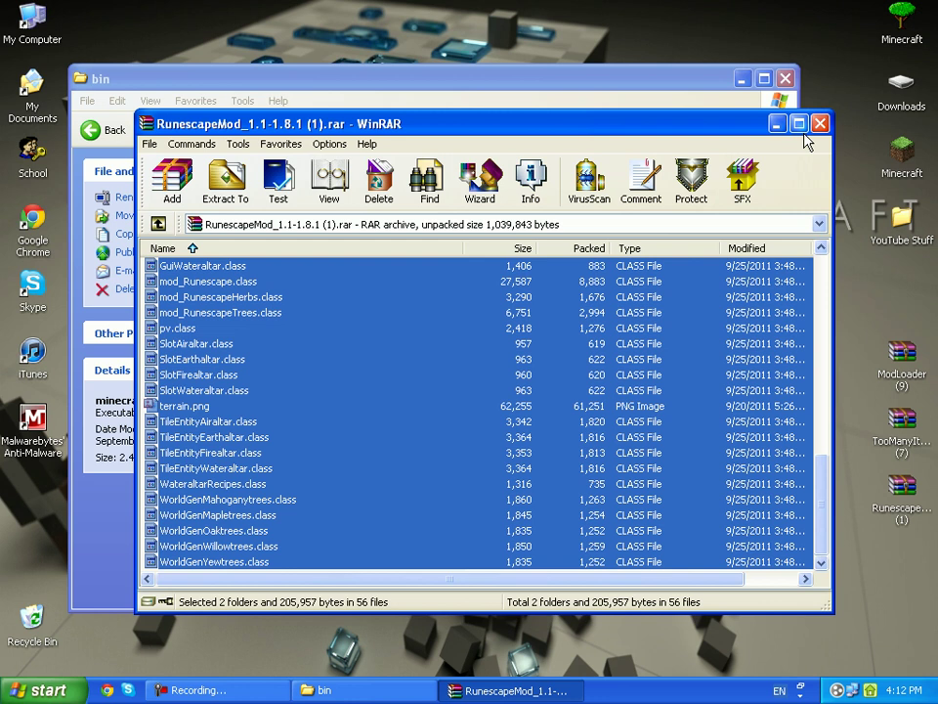
click(820, 123)
click(785, 78)
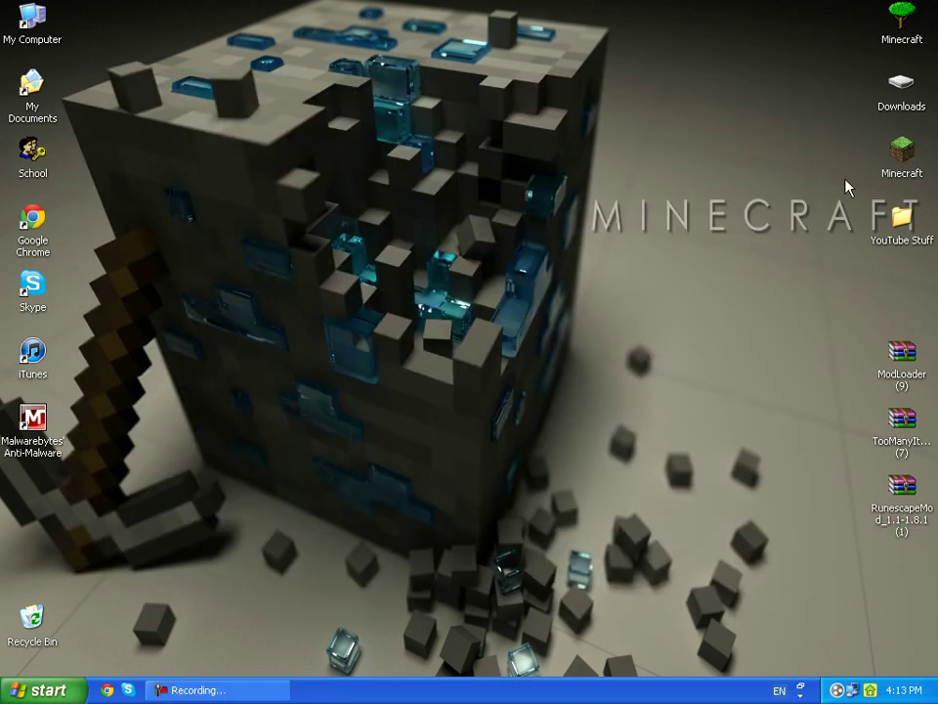
- Launch Minecraft from the desktop and load the singleplayer world named New World
double_click(900, 167)
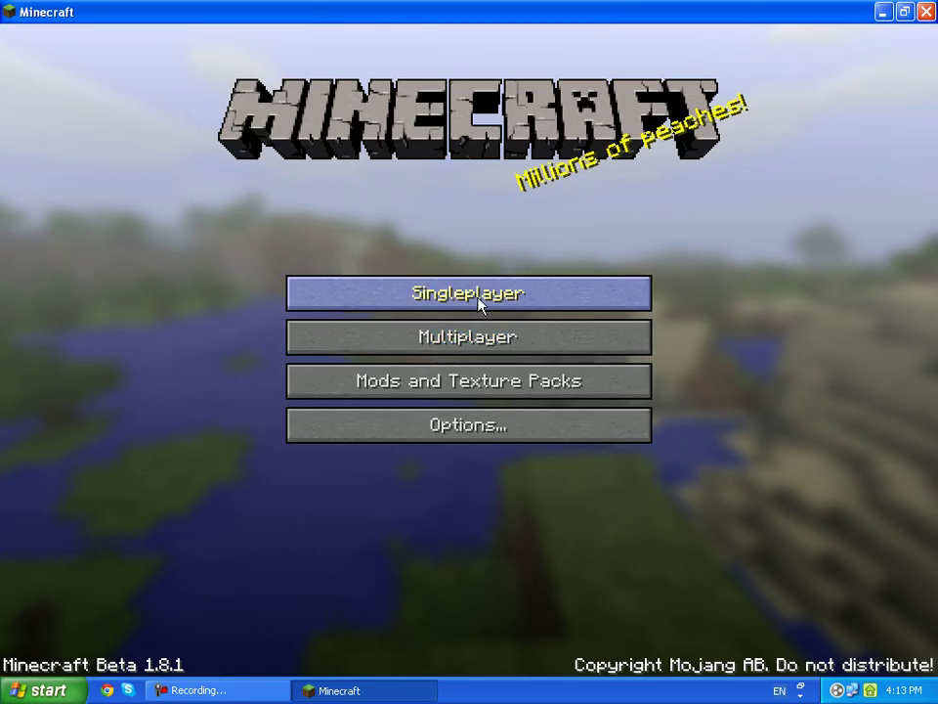
click(479, 293)
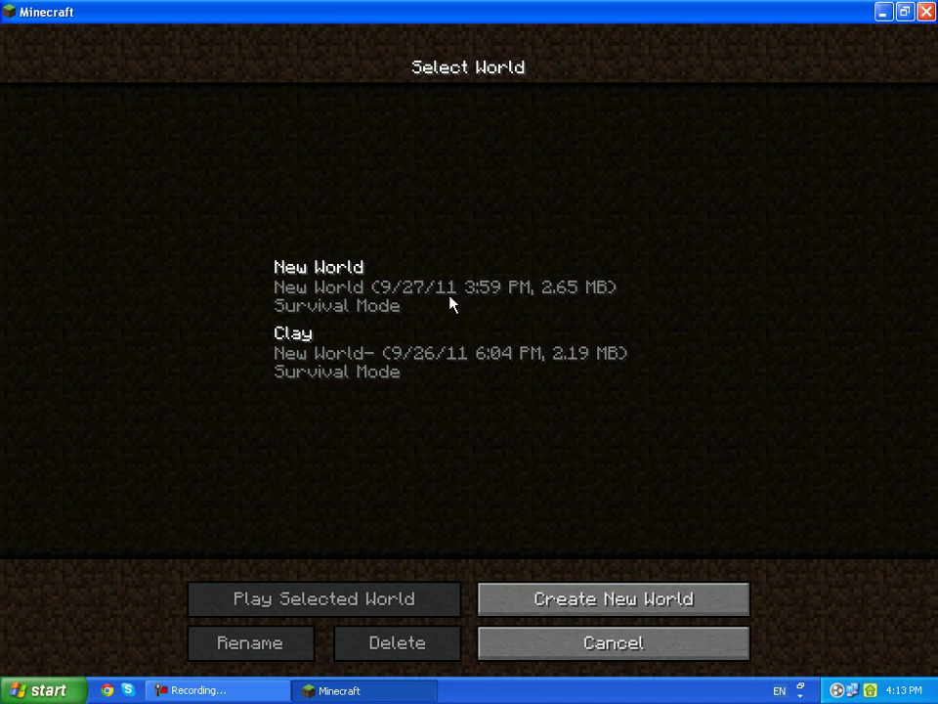
double_click(452, 305)
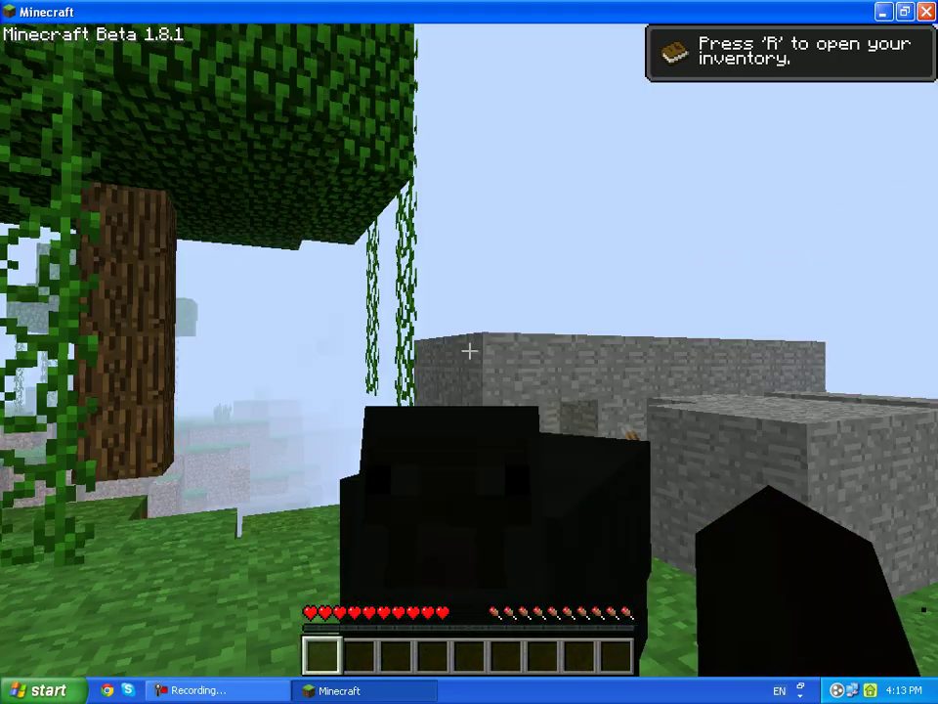
- Take a Snakeweed from page 2 of the TooManyItems list, place it on the grass, then break and replace it
key(e)
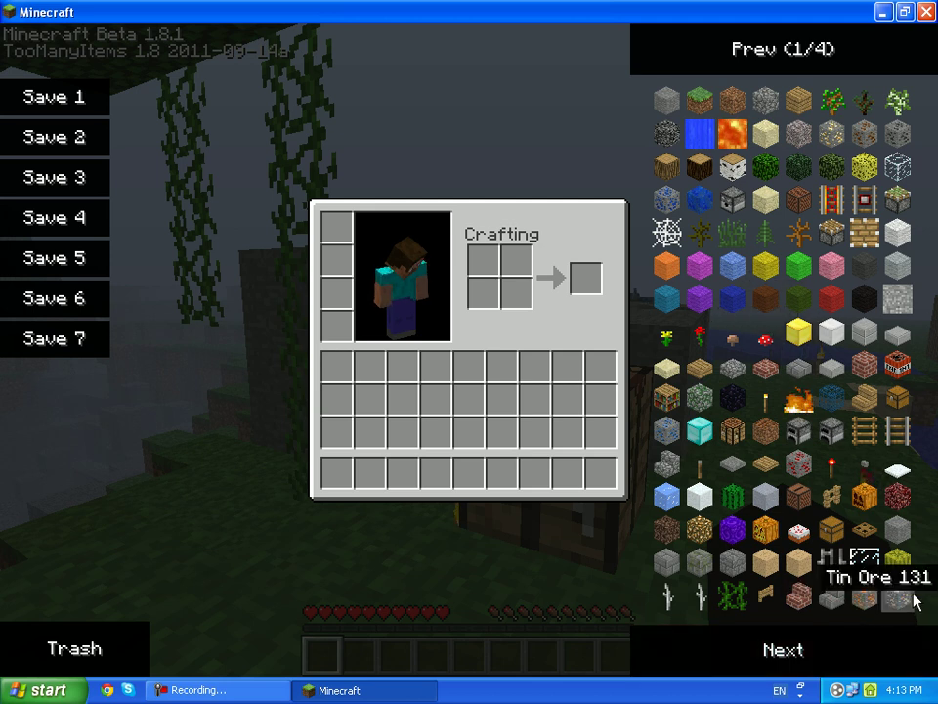
click(892, 636)
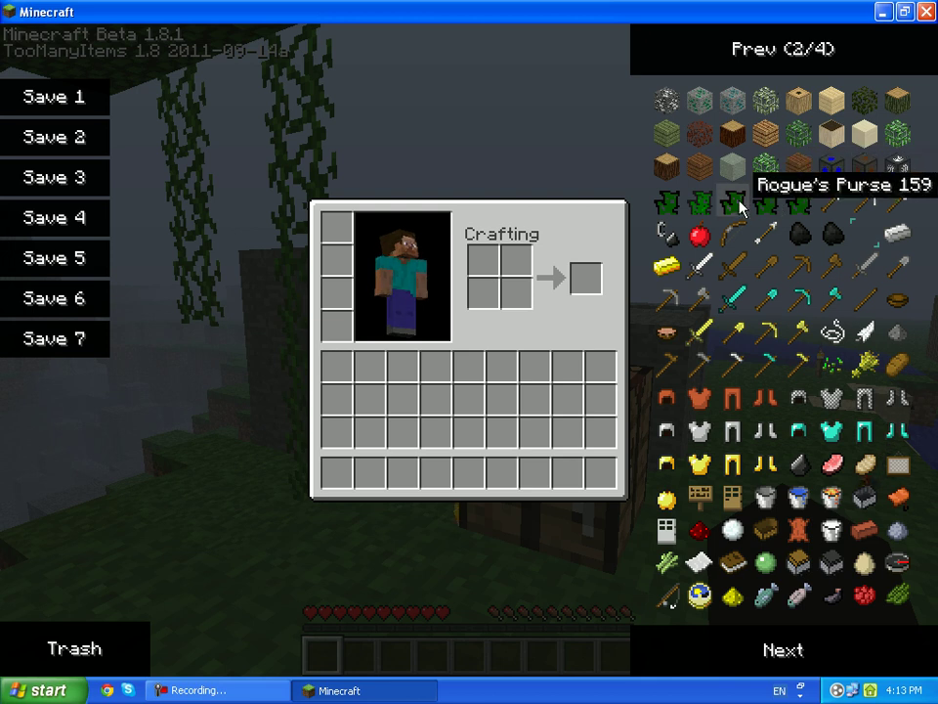
click(768, 208)
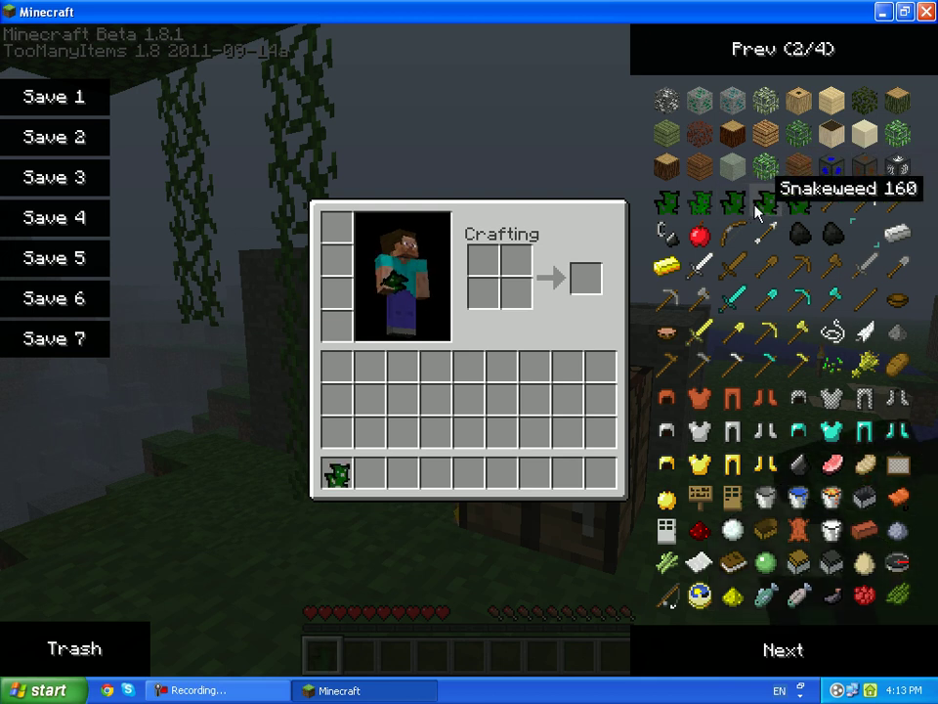
key(e)
right_click(470, 350)
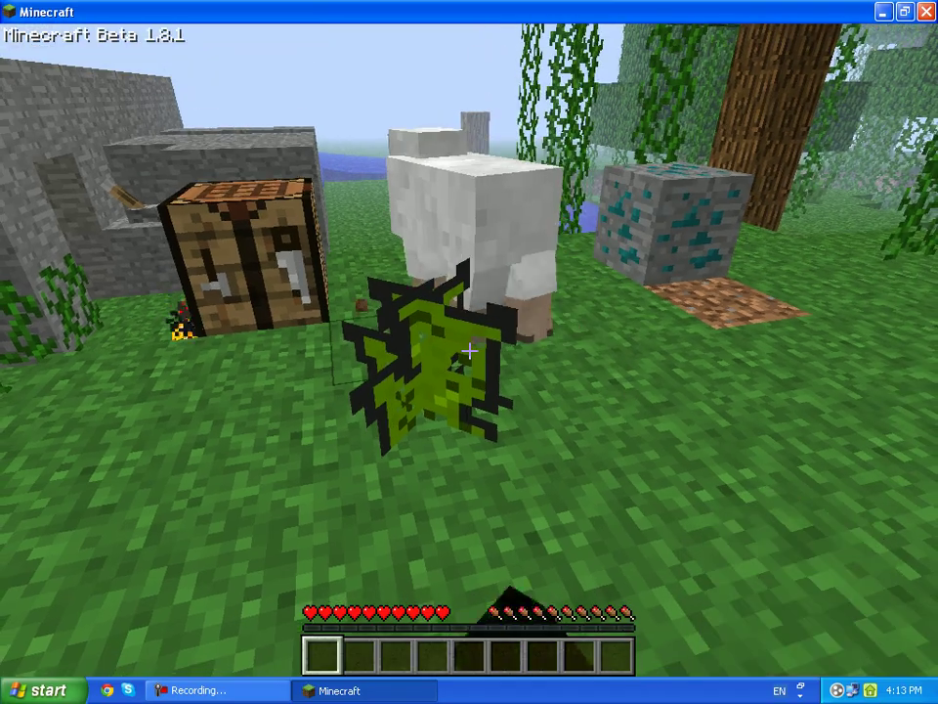
click(470, 350)
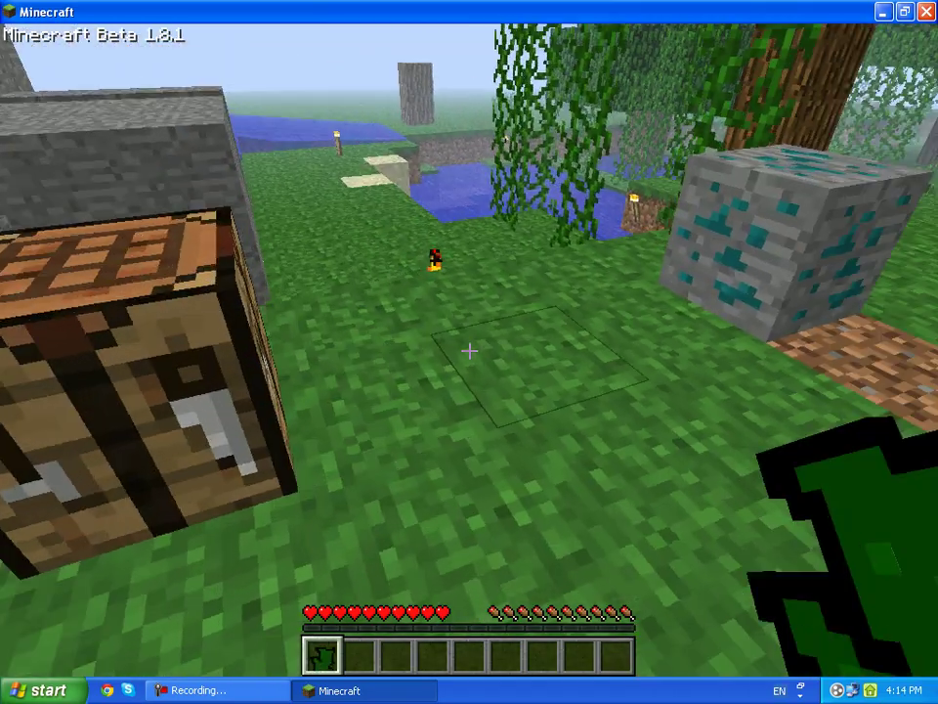
right_click(469, 350)
- Add the blue helmet, chestplate, leggings and boots from page 3 of the TooManyItems list to the inventory
key(e)
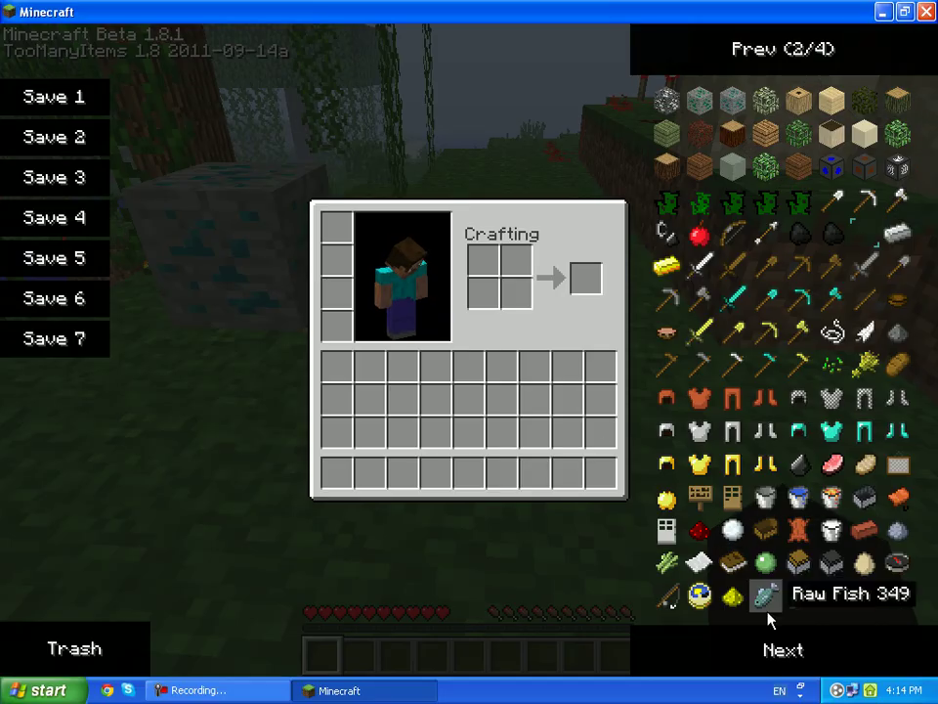
click(766, 645)
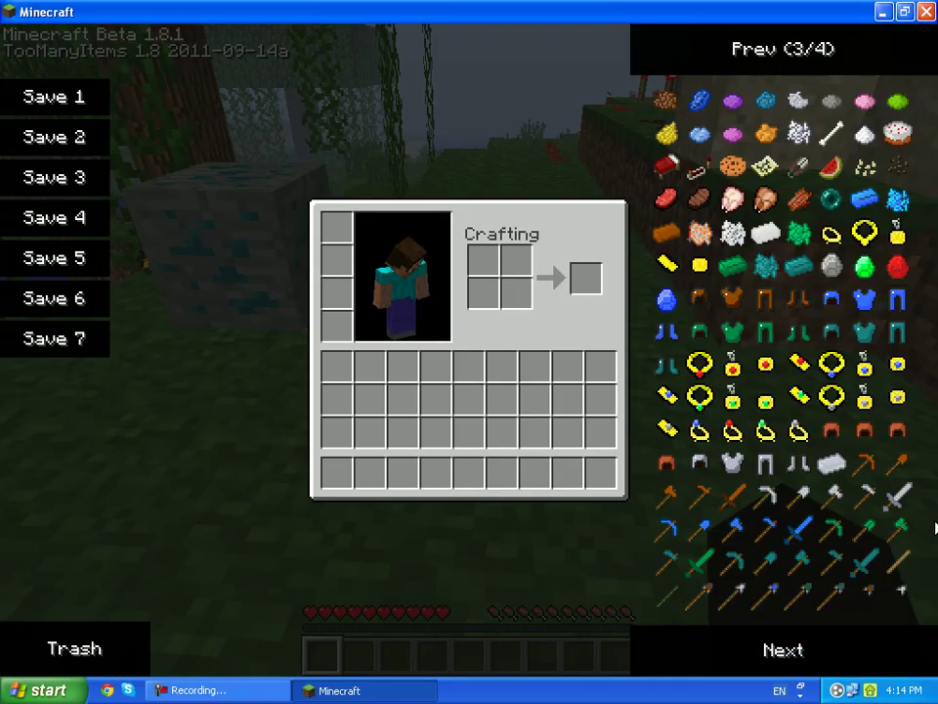
click(829, 299)
click(884, 309)
click(892, 310)
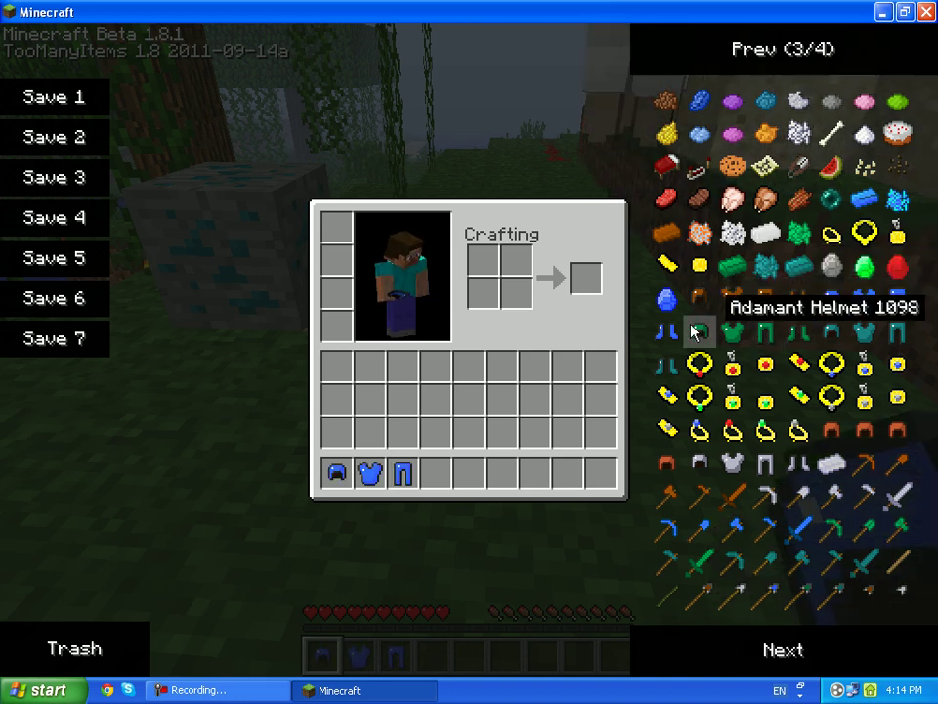
click(668, 332)
- Add the Adamant helmet, chestplate, leggings and boots to the inventory
click(698, 330)
click(728, 335)
click(760, 330)
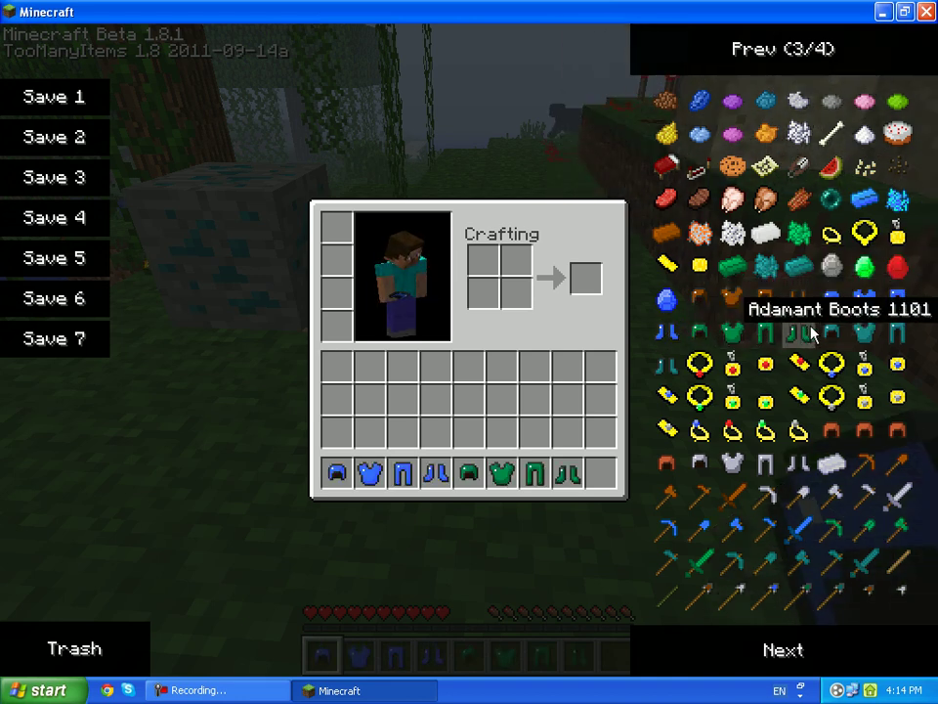
click(792, 331)
- Add the teal helmet, chestplate, leggings and boots that follow the Adamant set to the inventory
click(829, 330)
click(862, 330)
click(909, 336)
click(669, 364)
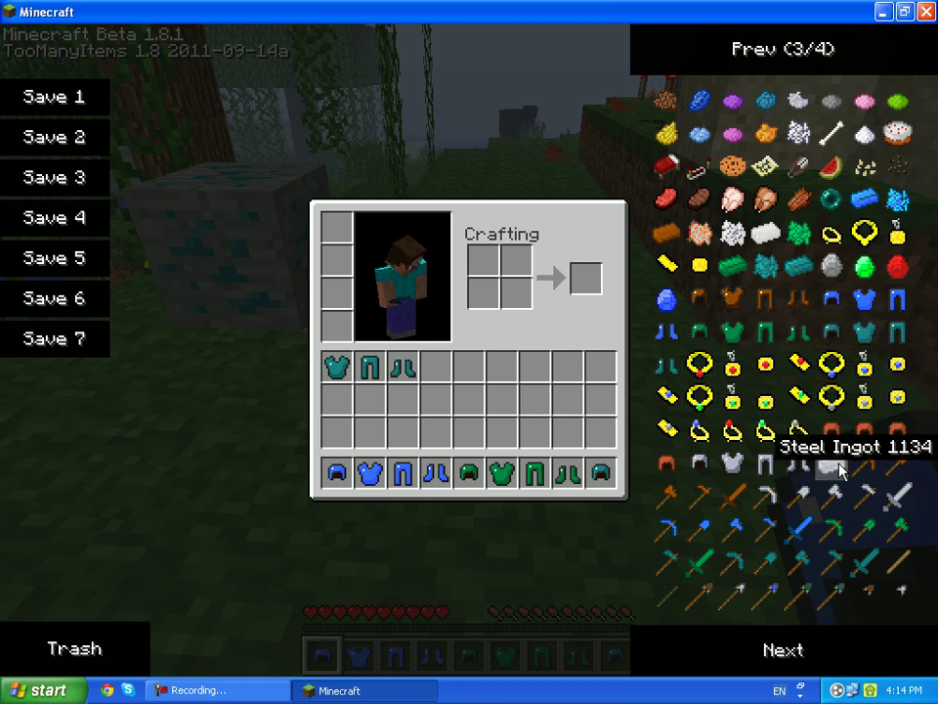
- Add a Steel Ingot and the Steel helmet, chestplate, leggings and boots to the inventory
click(702, 467)
click(732, 466)
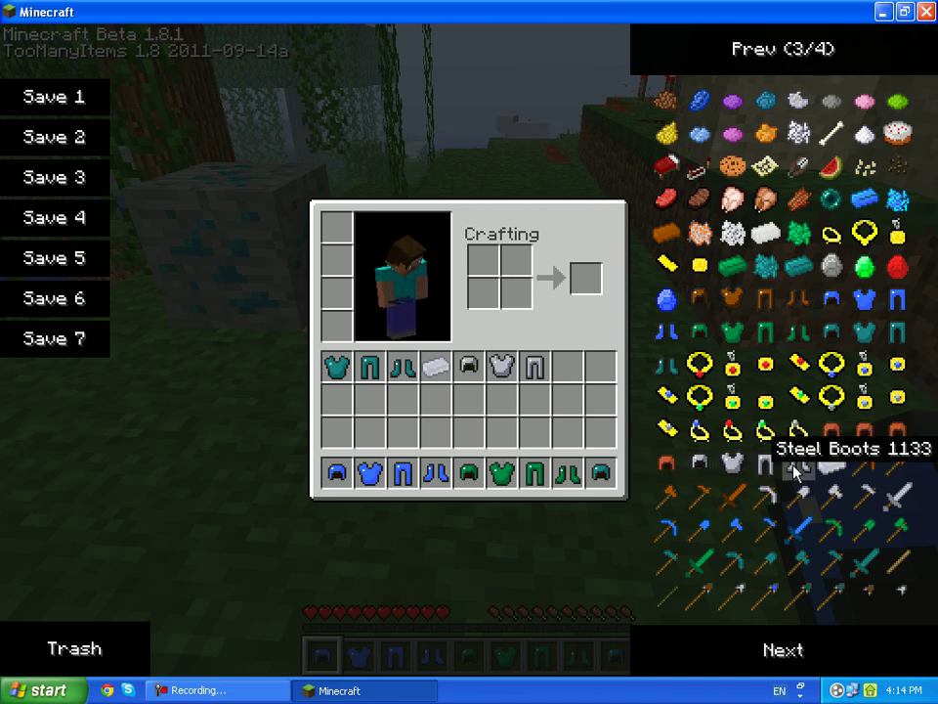
click(797, 469)
- Add the unnamed orange helmets from page 3 of the item list and try one in the head armour slot
click(666, 461)
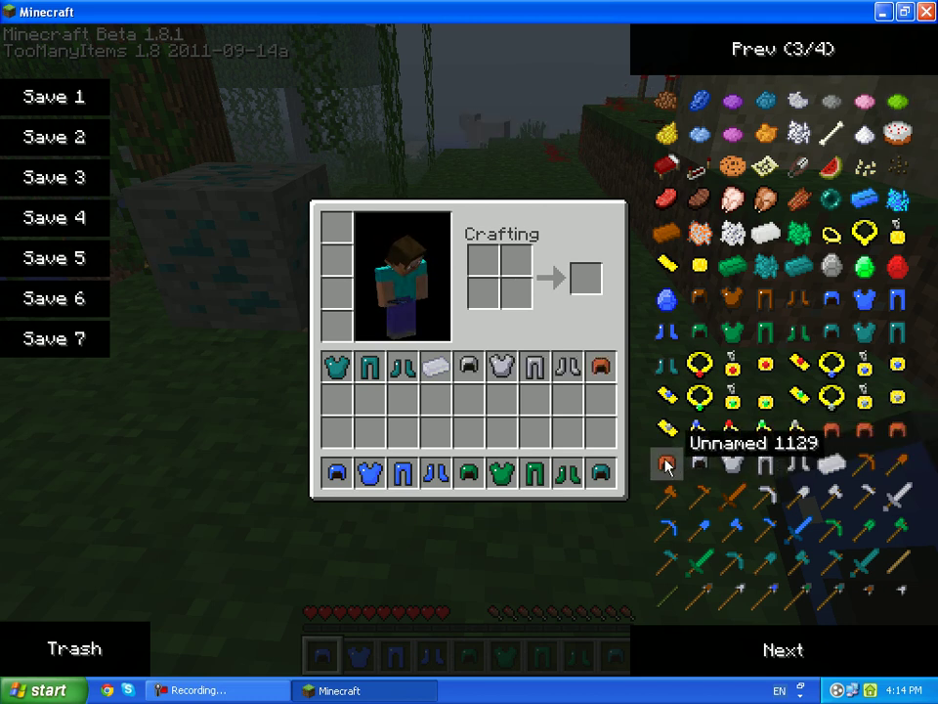
click(846, 438)
click(854, 436)
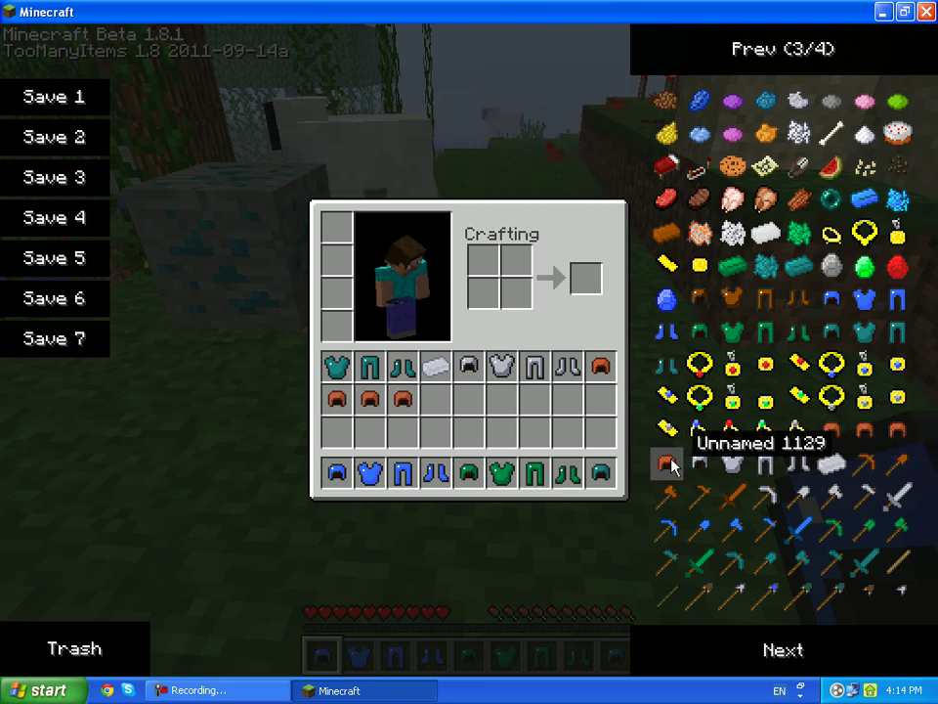
shift+click(409, 399)
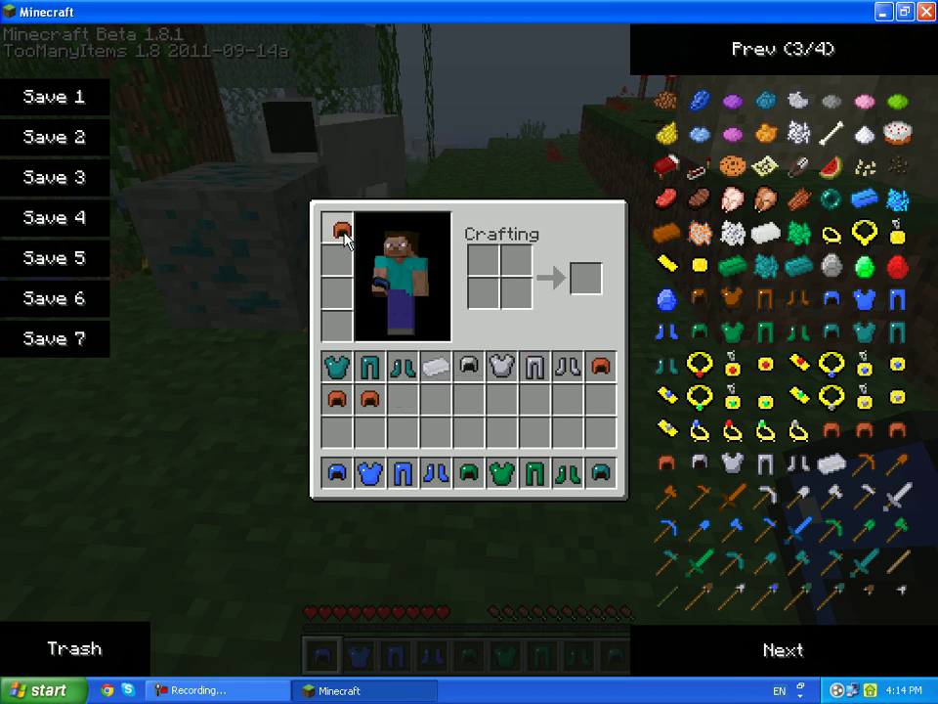
shift+click(336, 226)
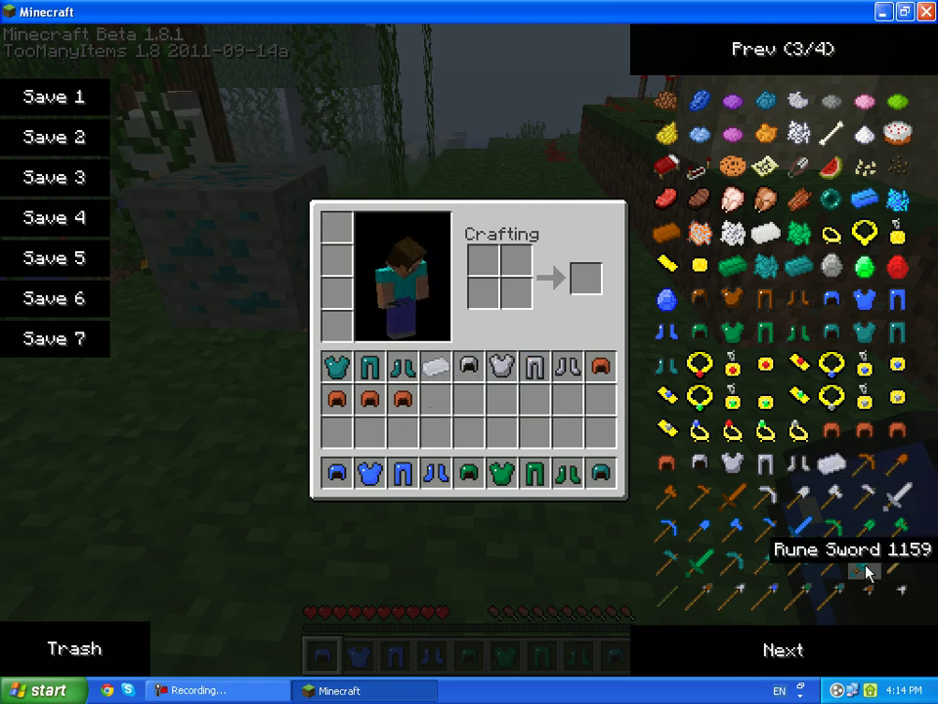
- Add the Mithril pickaxe, shovel, hoe and sword to the inventory
click(679, 529)
click(701, 529)
click(735, 529)
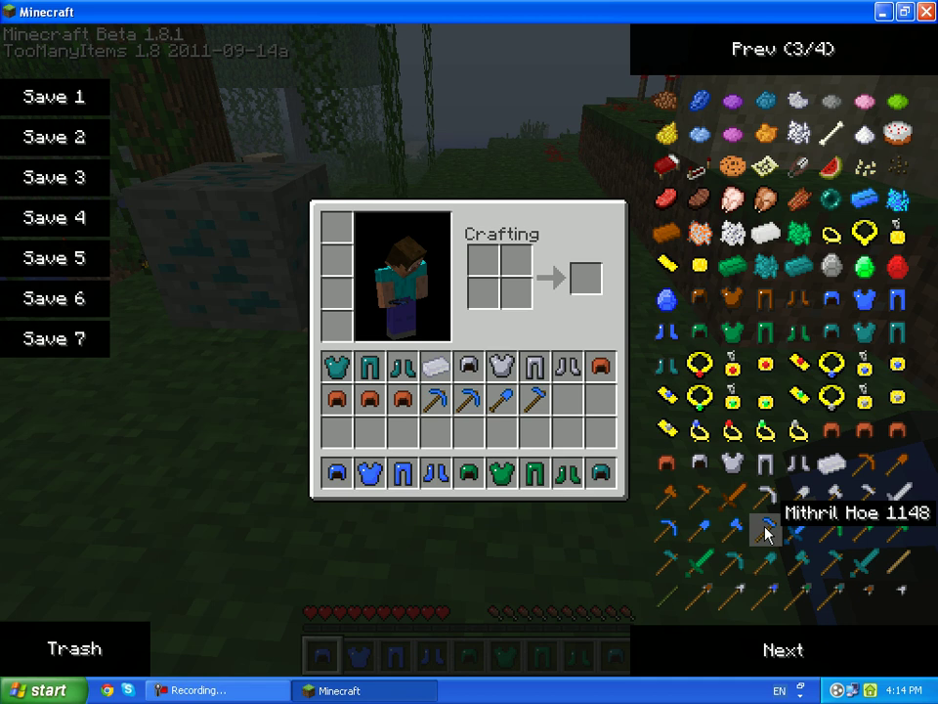
click(768, 529)
click(800, 528)
- Add the Adamant axe and sword and the Rune sword, hoe and axe to the inventory
click(900, 529)
click(701, 562)
click(816, 572)
click(668, 565)
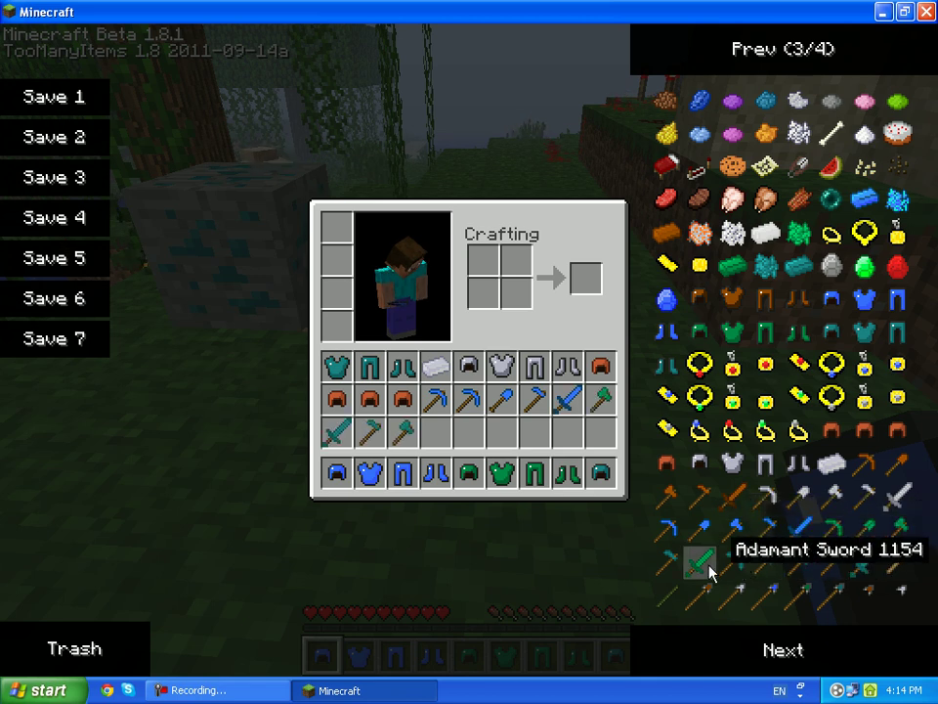
click(712, 562)
- Add a Bronze Spear and a Rune Spear, swap the Rune Spear into the ninth hotbar slot for the Rune Helmet, and hold it in game
click(697, 590)
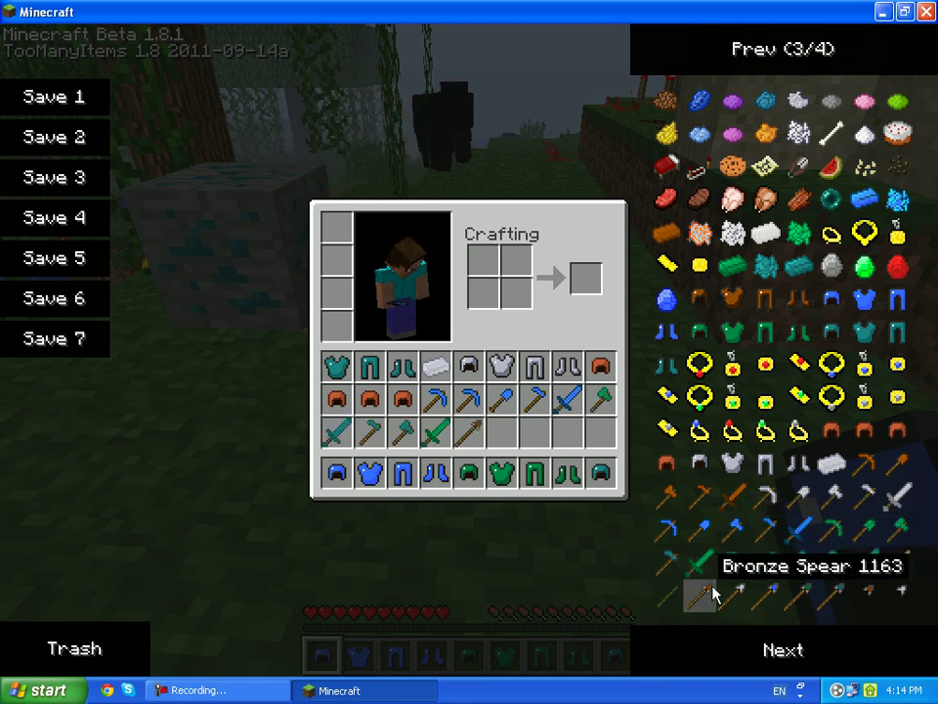
click(844, 589)
click(587, 467)
click(534, 433)
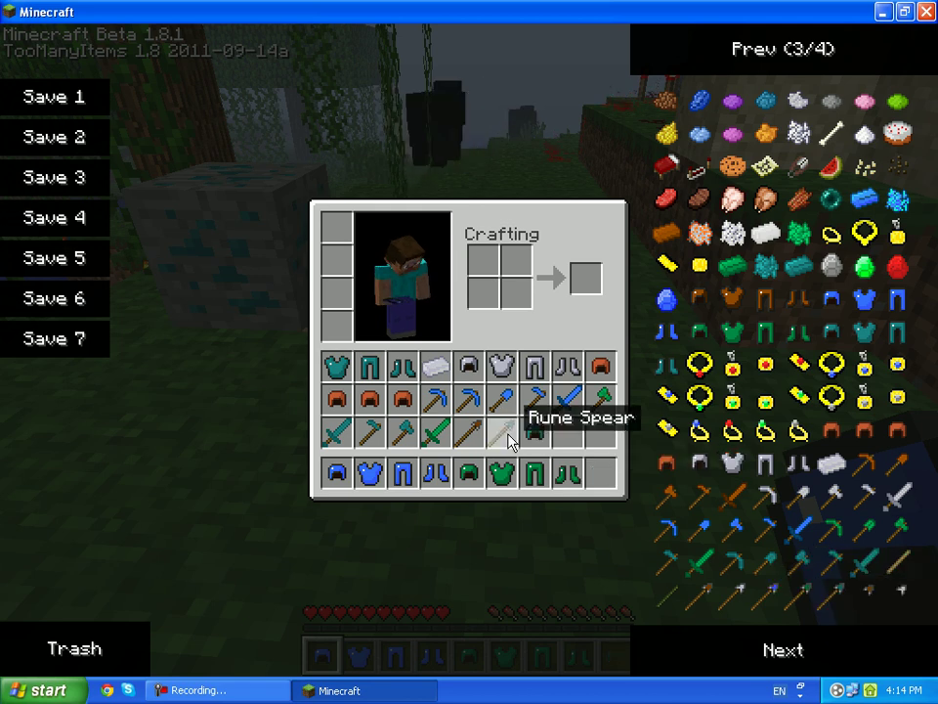
key(e)
scroll(469, 350, down, 8)
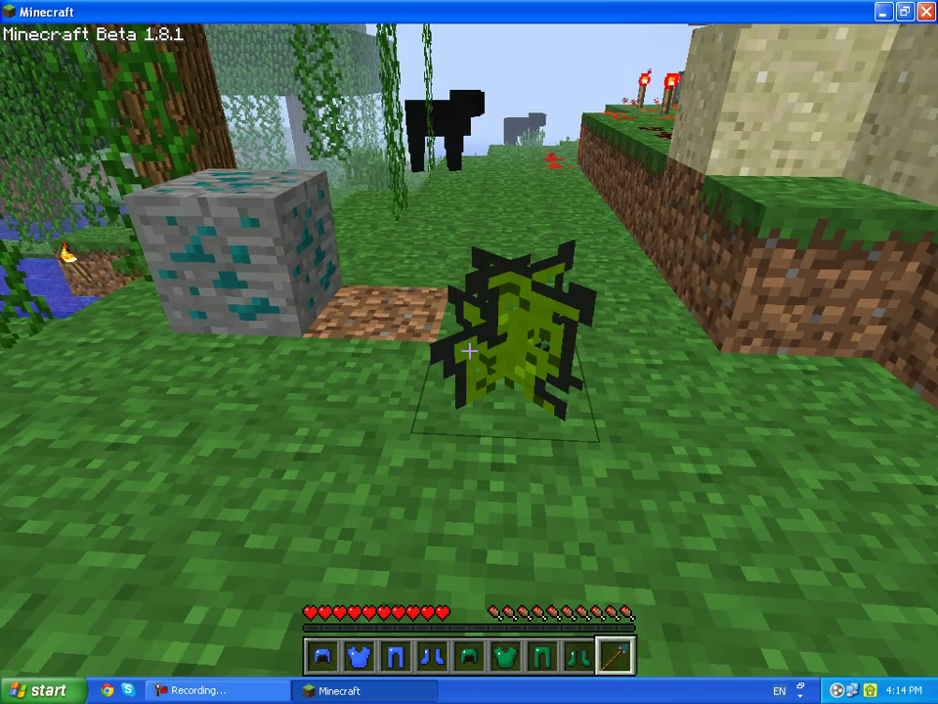
- Walk up to the white sheep by the vines and hit it with the Rune Spear
key(w)
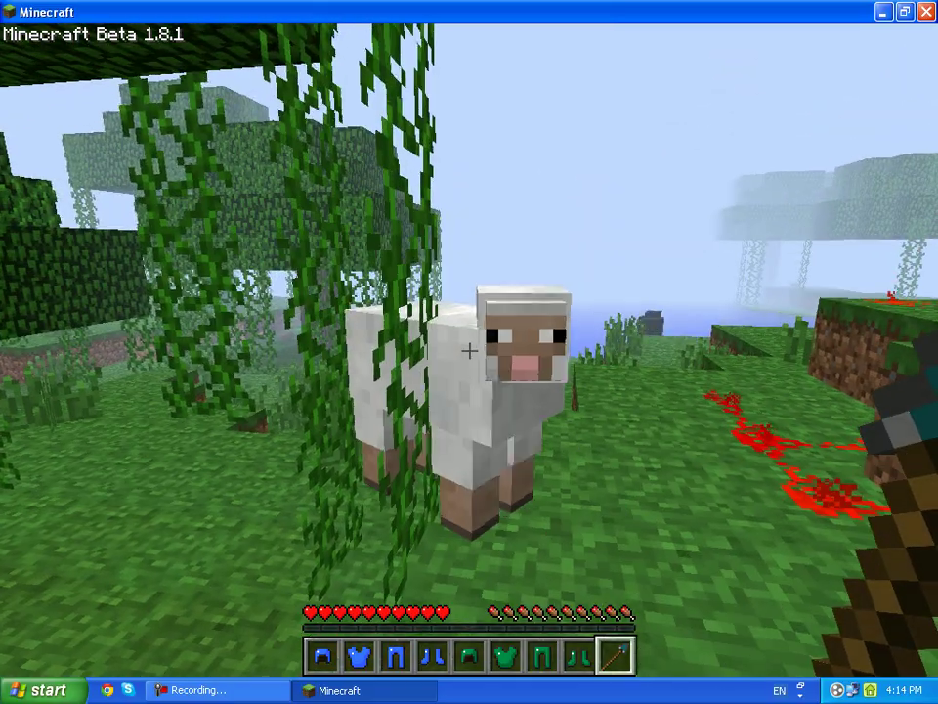
click(469, 350)
key(w)
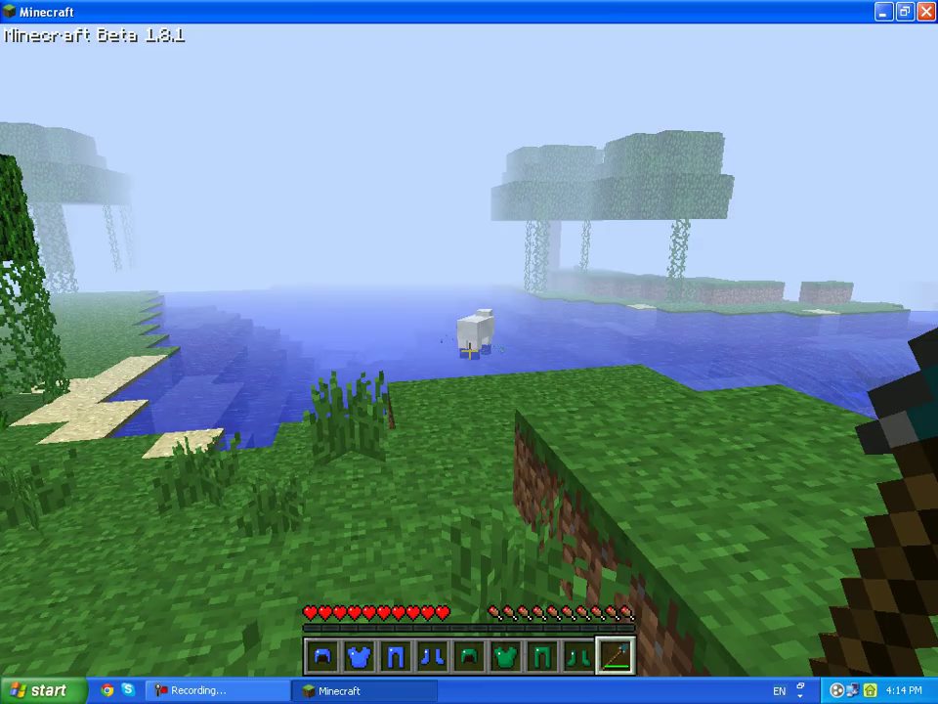
- Walk past the redstone torches and wooden blocks to the dark altar block with the blue drop and open it
key(w)
key(w)
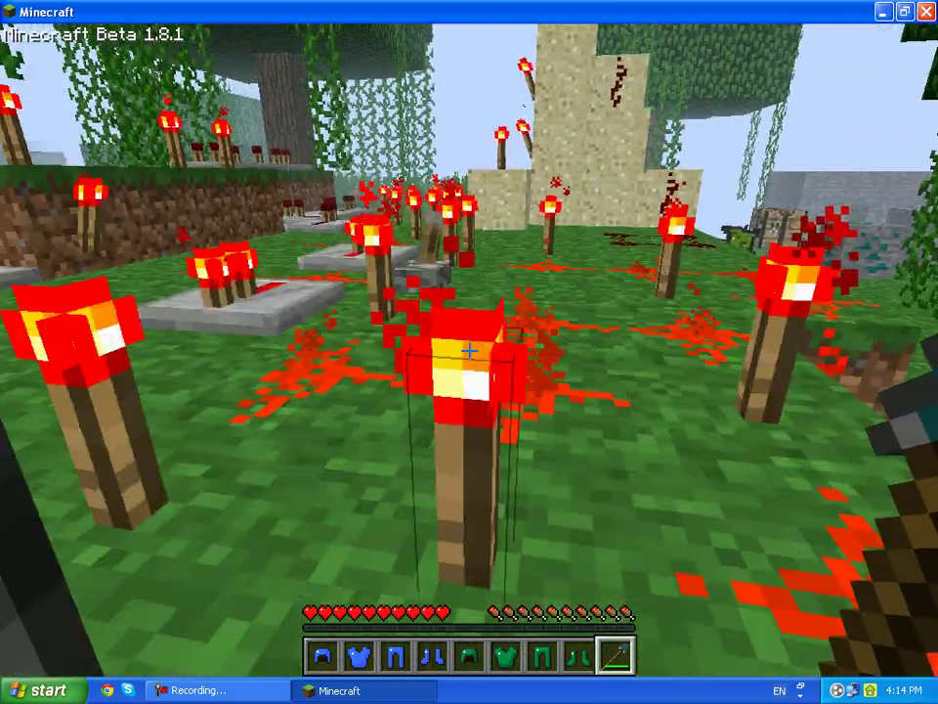
key(w)
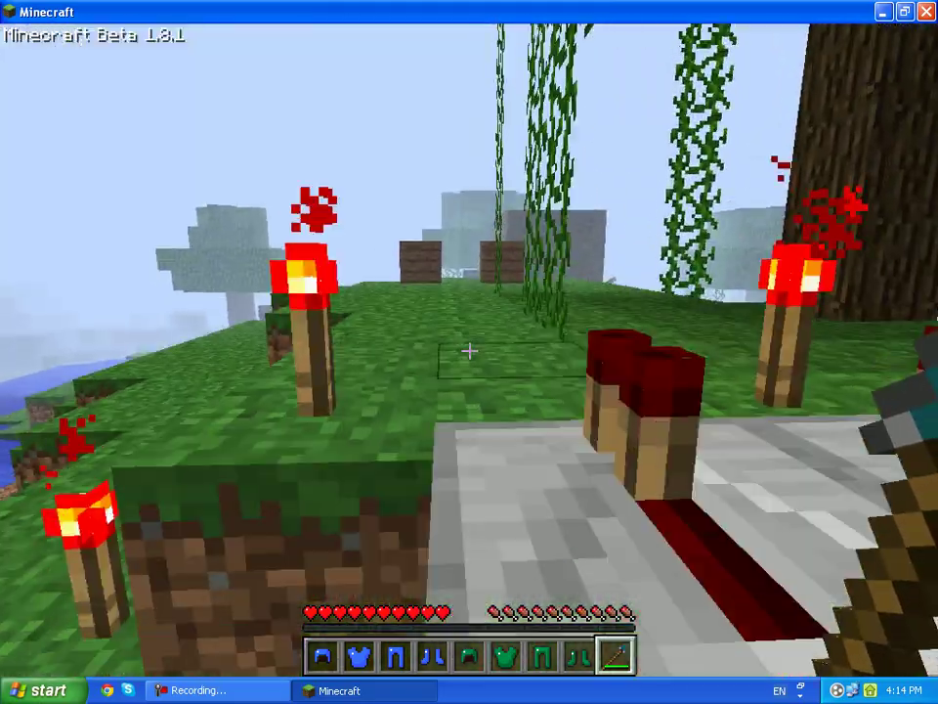
key(w)
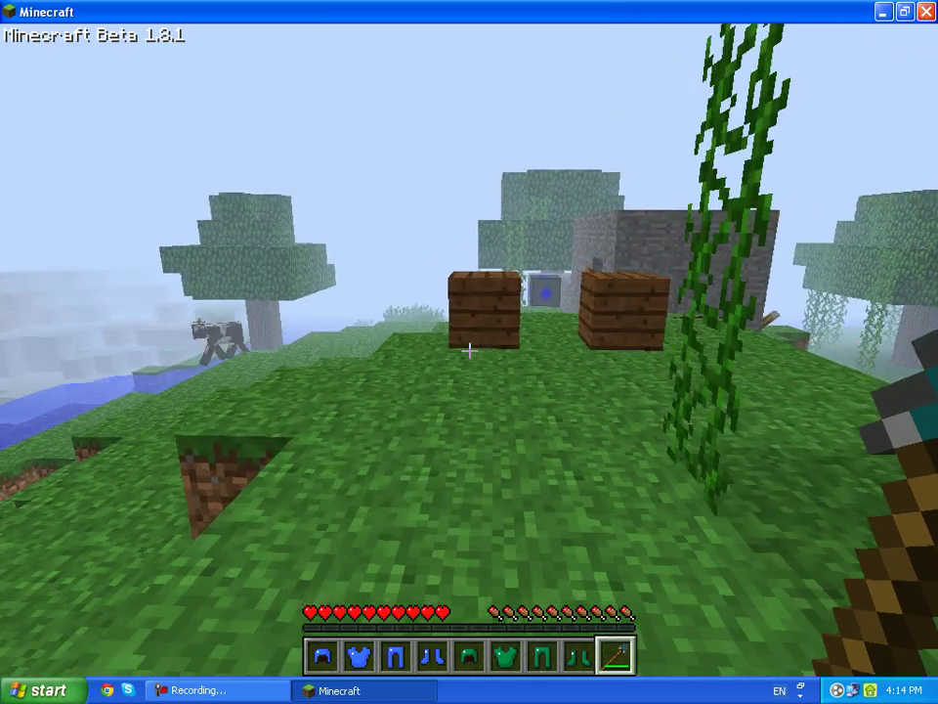
key(w)
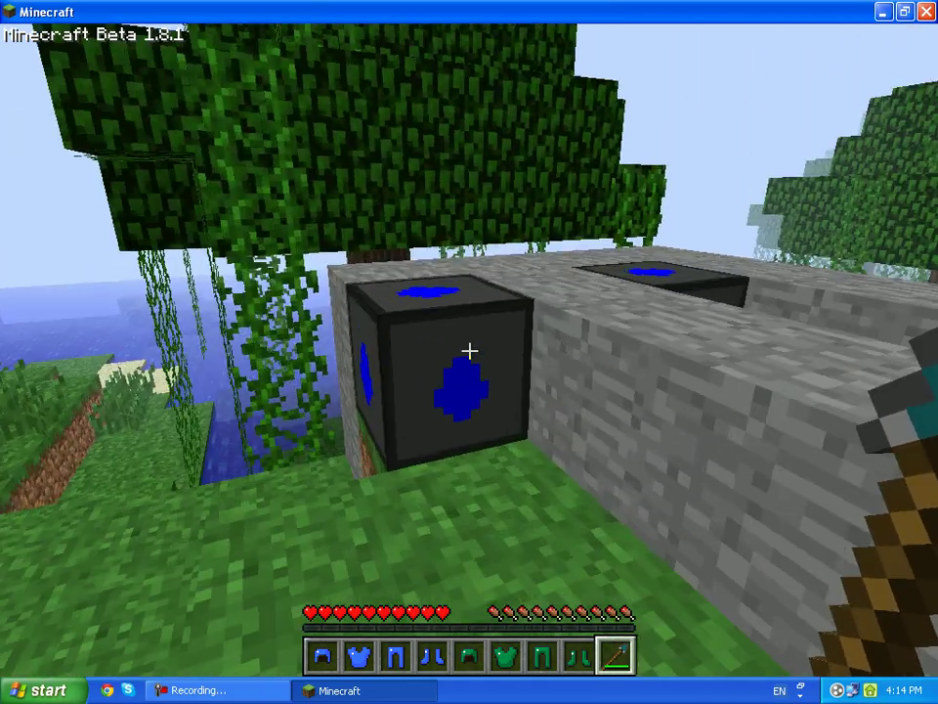
right_click(469, 350)
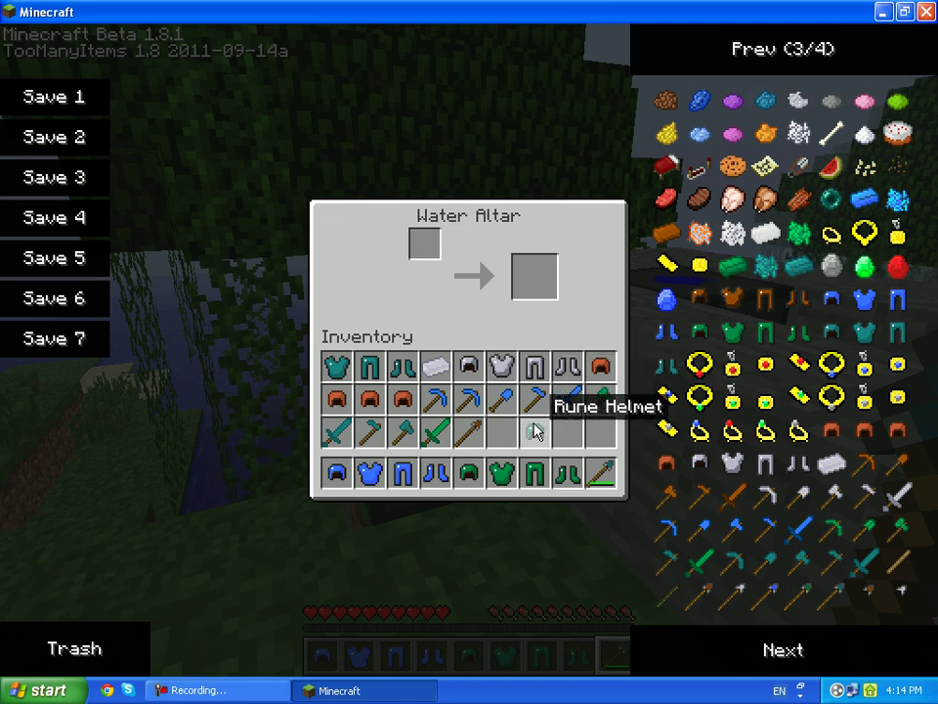
- Try to put the Rune Helmet and Steel helmet into the Water Altar's input slot
click(427, 252)
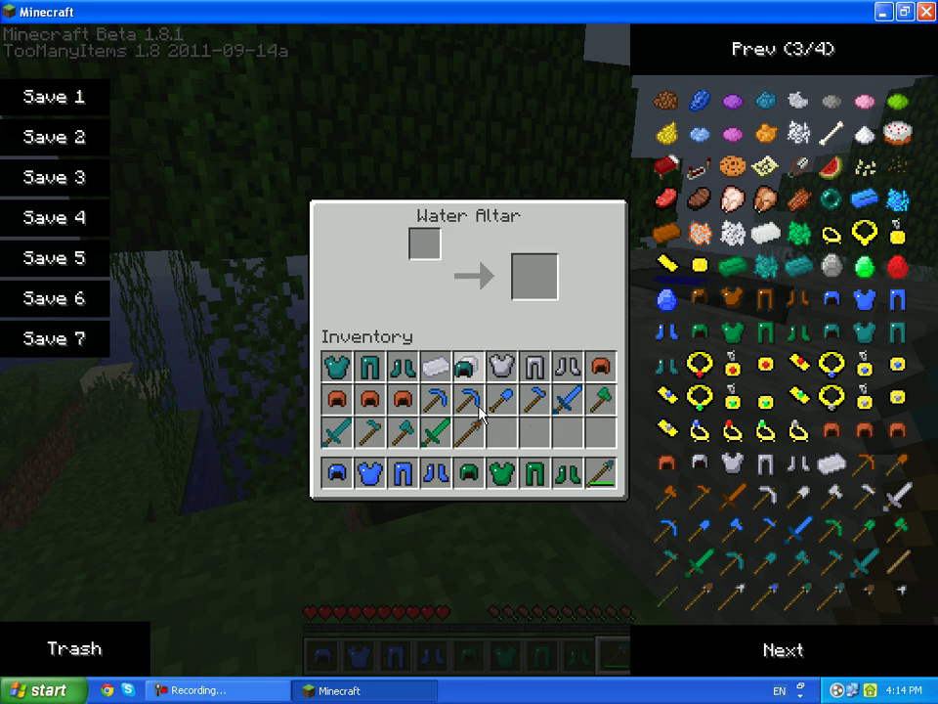
click(535, 431)
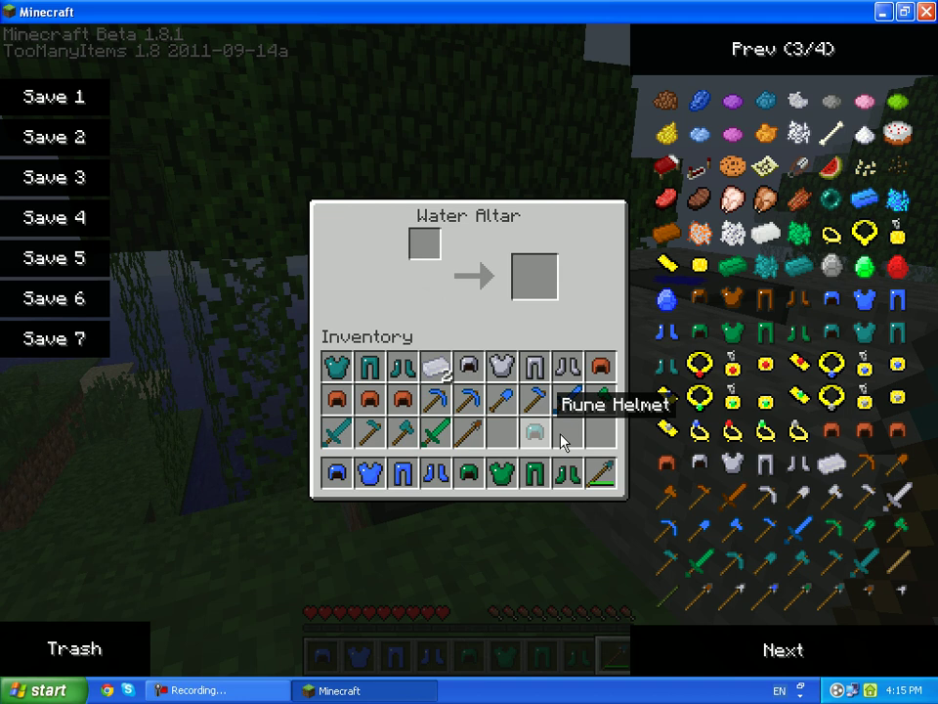
click(437, 257)
click(435, 366)
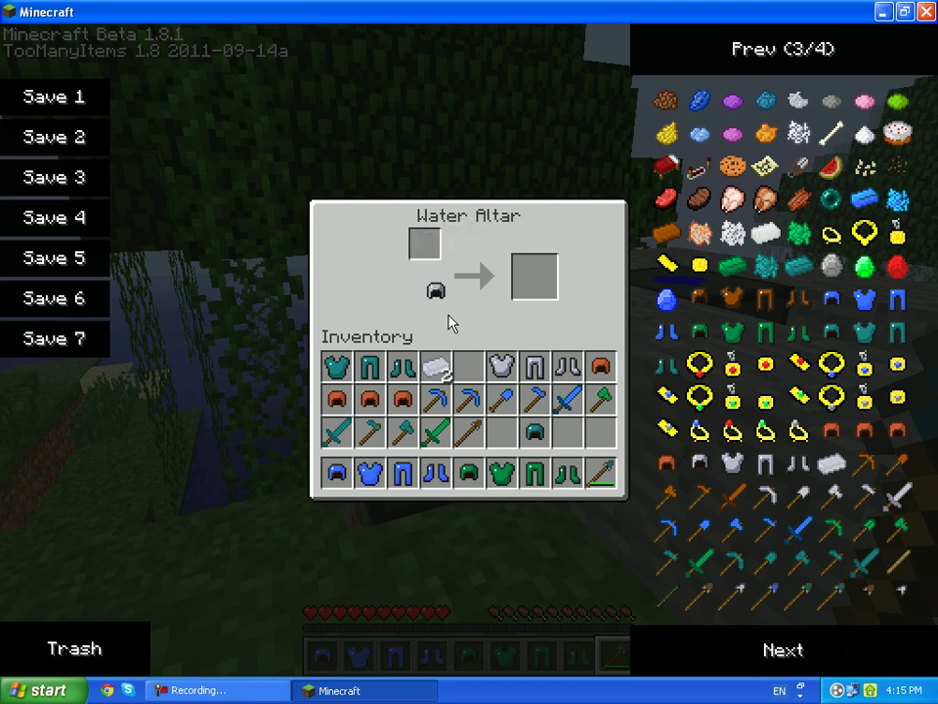
- Add the yellow jewellery piece with the red gem from page 3, then pick it up and put it back in the inventory
click(798, 365)
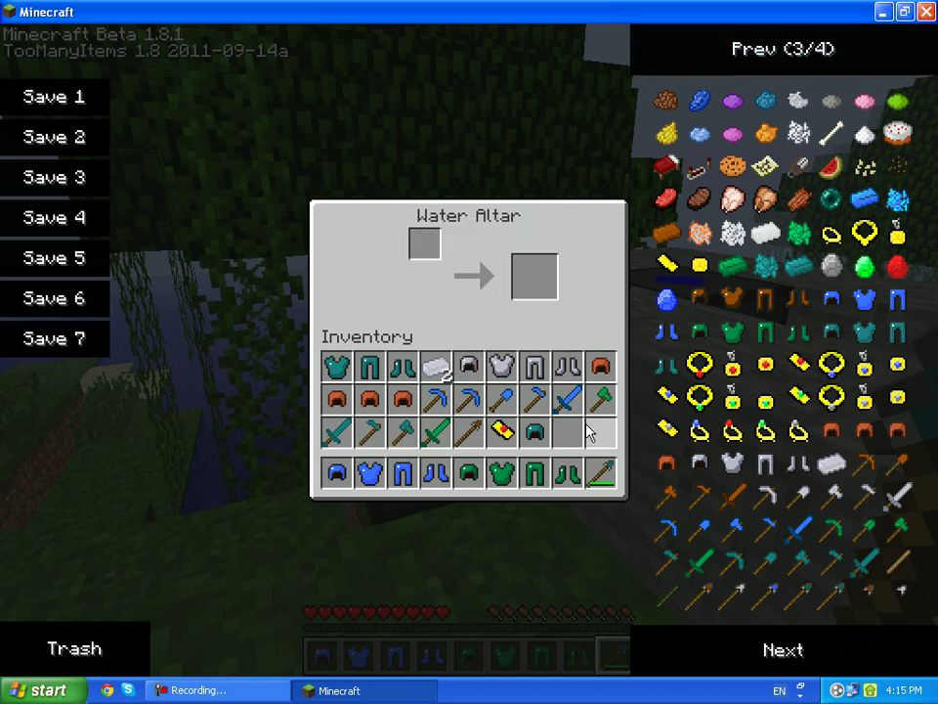
click(504, 433)
click(504, 433)
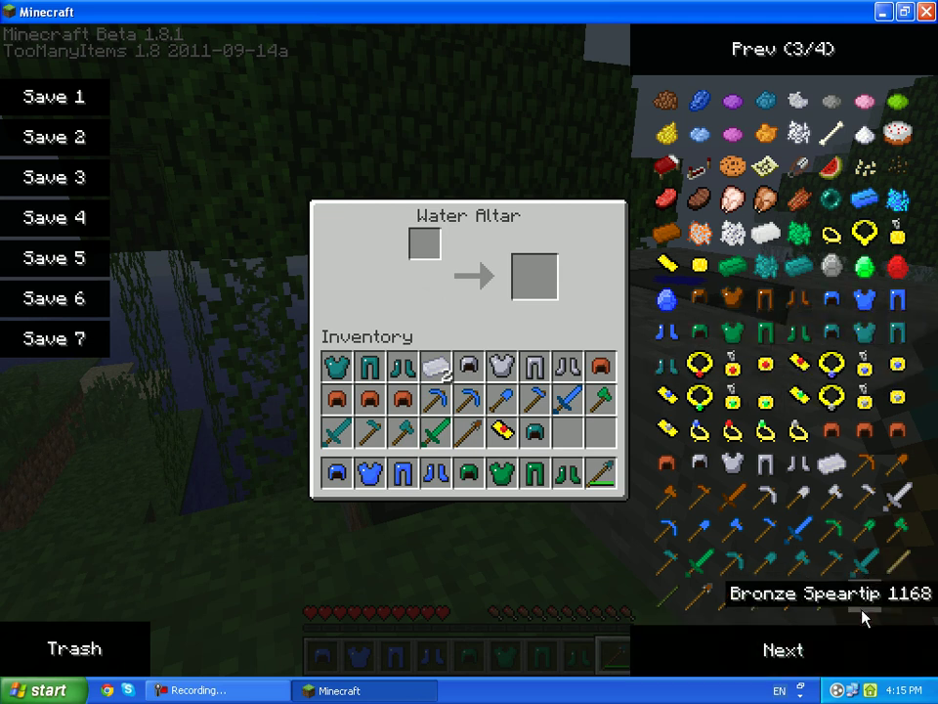
- Add the light blue and the bright green potions from page 4 of the item list to the inventory
click(860, 655)
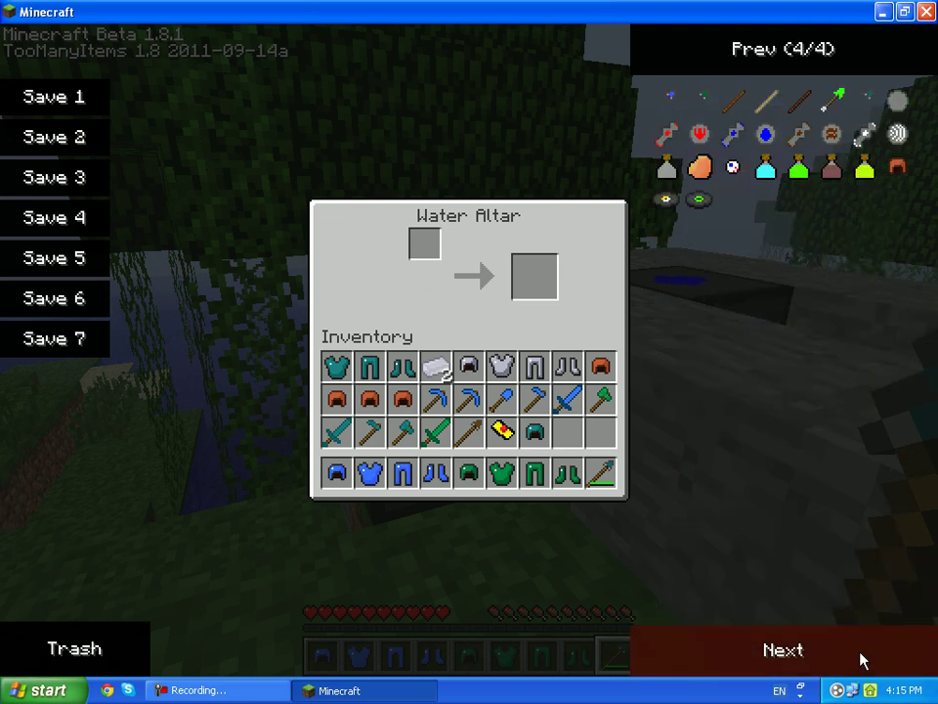
click(769, 173)
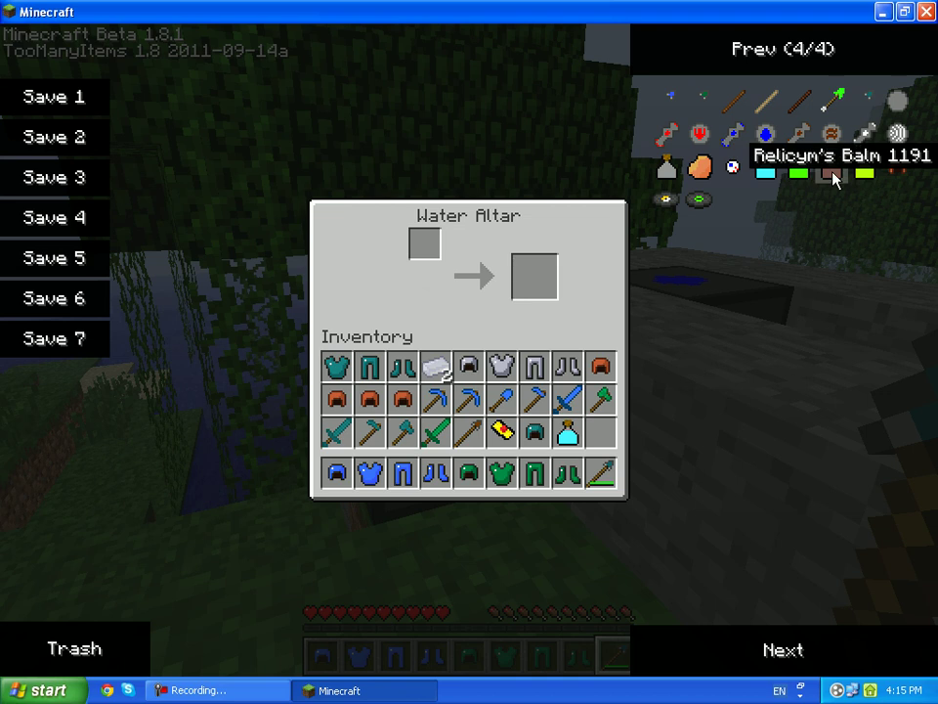
click(810, 177)
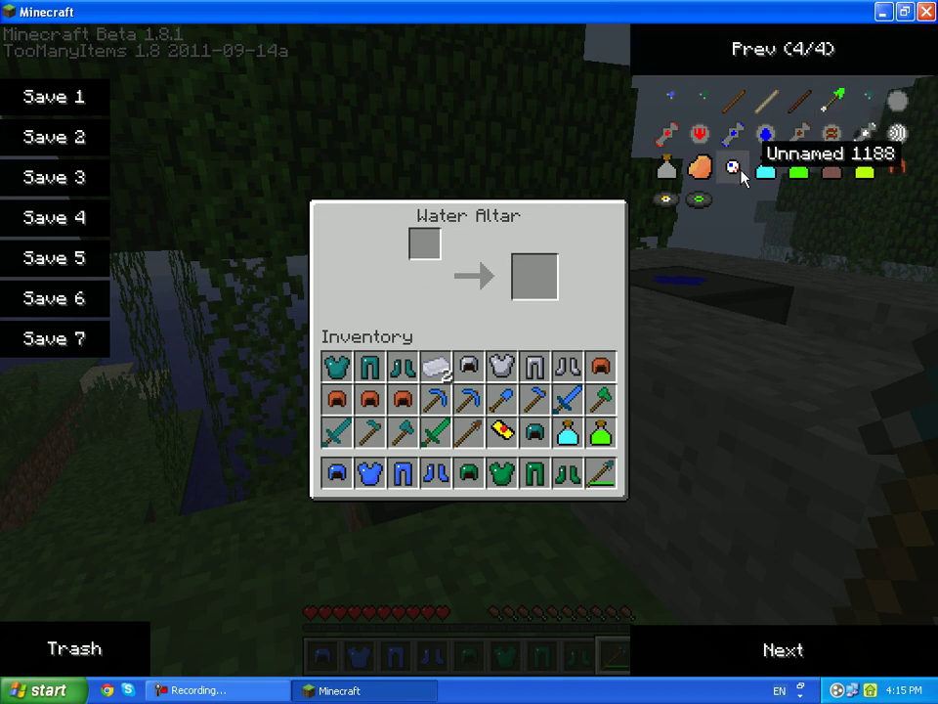
- Swap the light blue potion into the eighth hotbar slot and the green potion into the ninth, and close the Water Altar
click(567, 432)
click(601, 474)
click(601, 431)
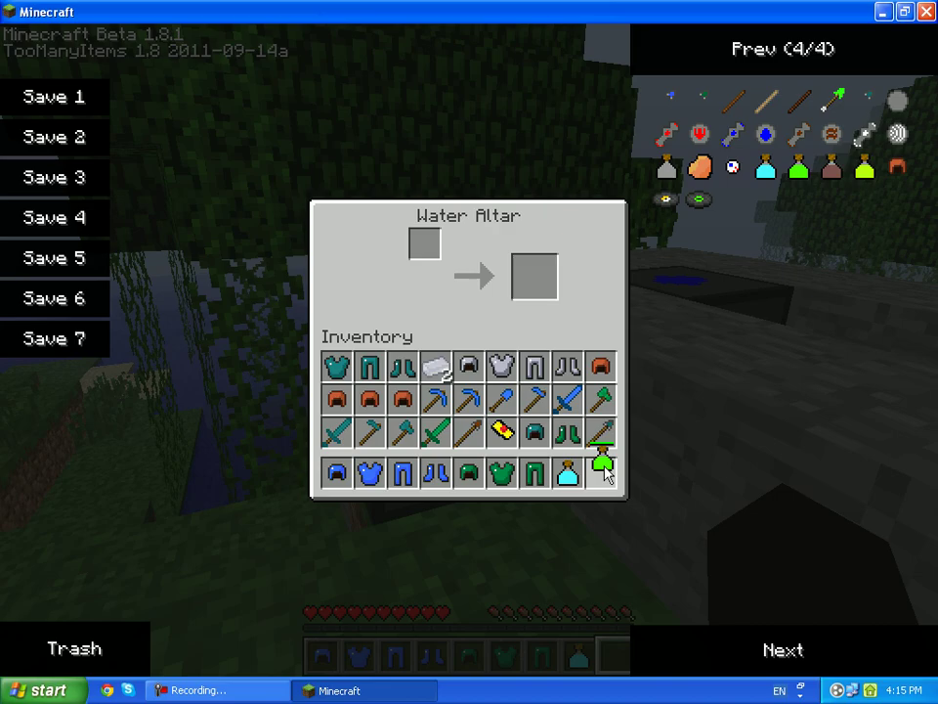
click(601, 474)
key(e)
- Hold the light blue potion, switch to the green potion and try to use it
key(8)
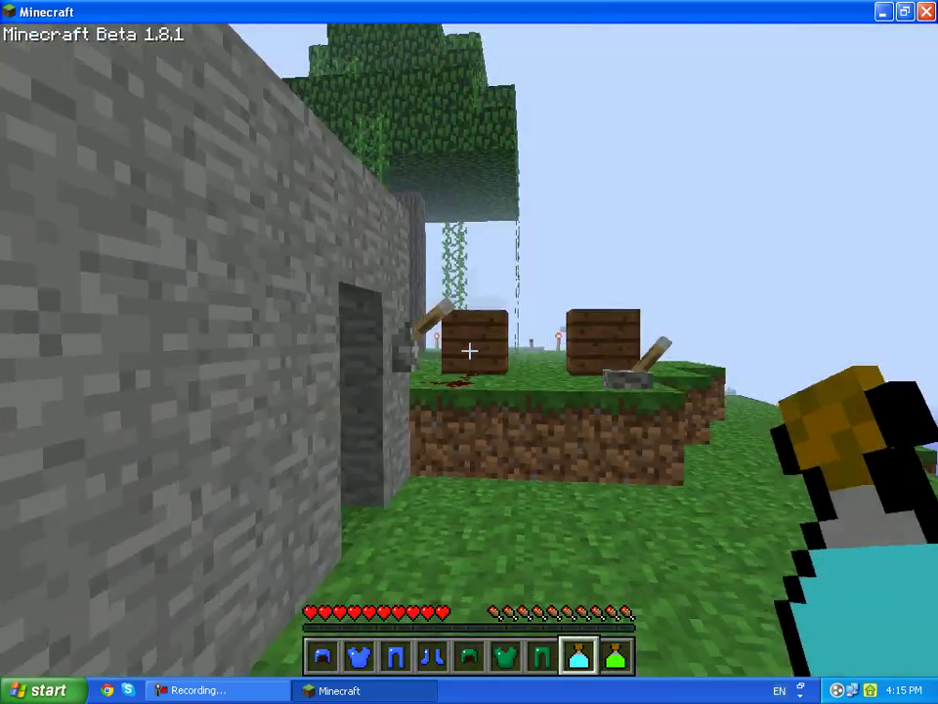
key(9)
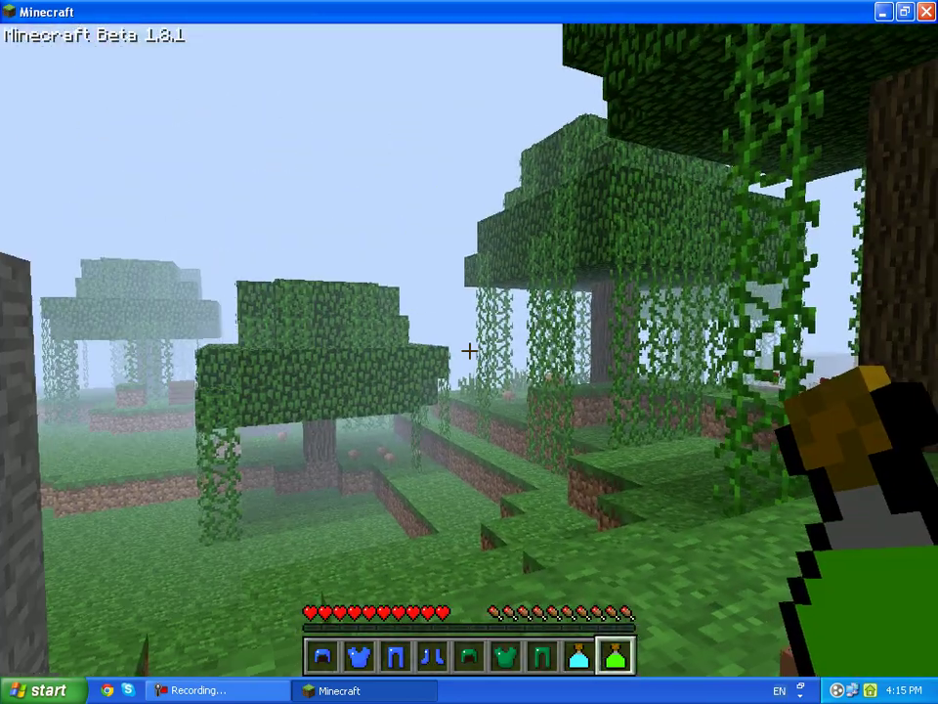
right_click(469, 350)
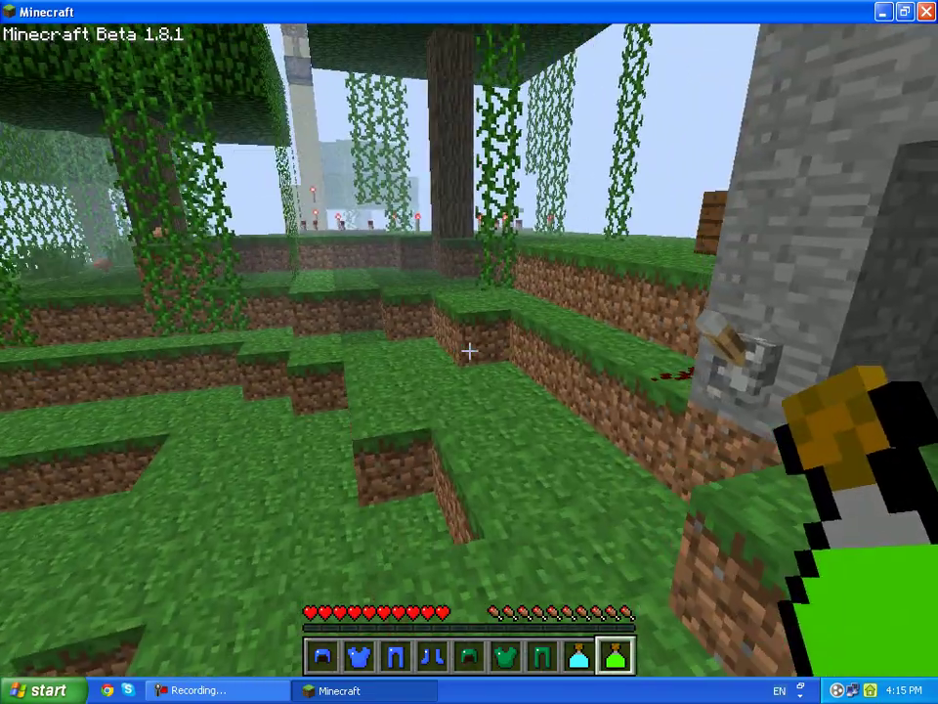
- Walk past the redstone torches and the sand tower to the dark cow under the tree and switch to the light blue potion
key(w)
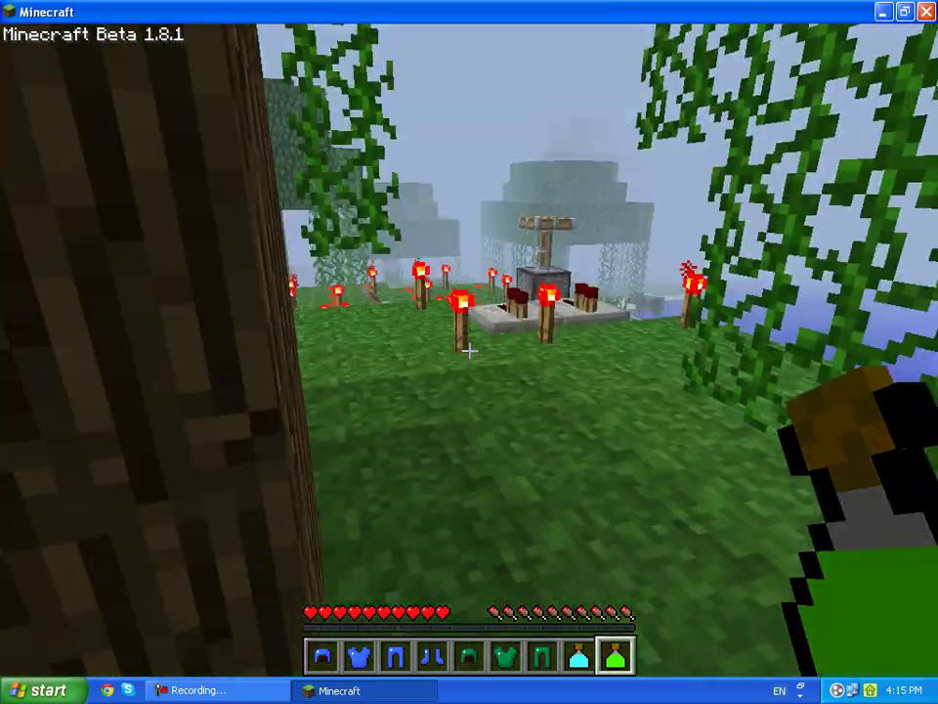
key(s)
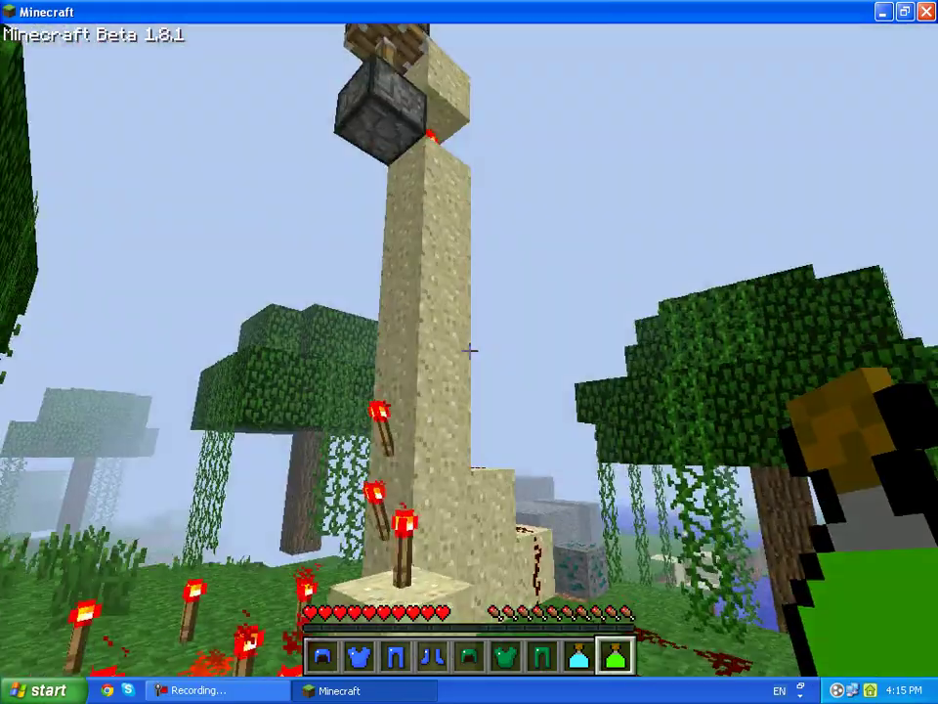
key(w)
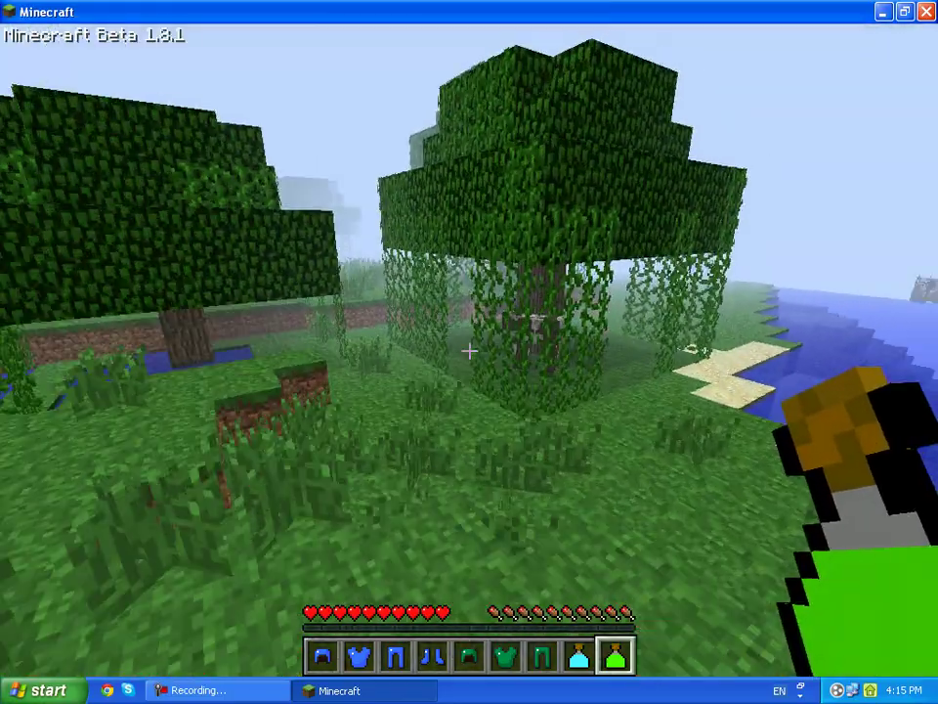
key(w)
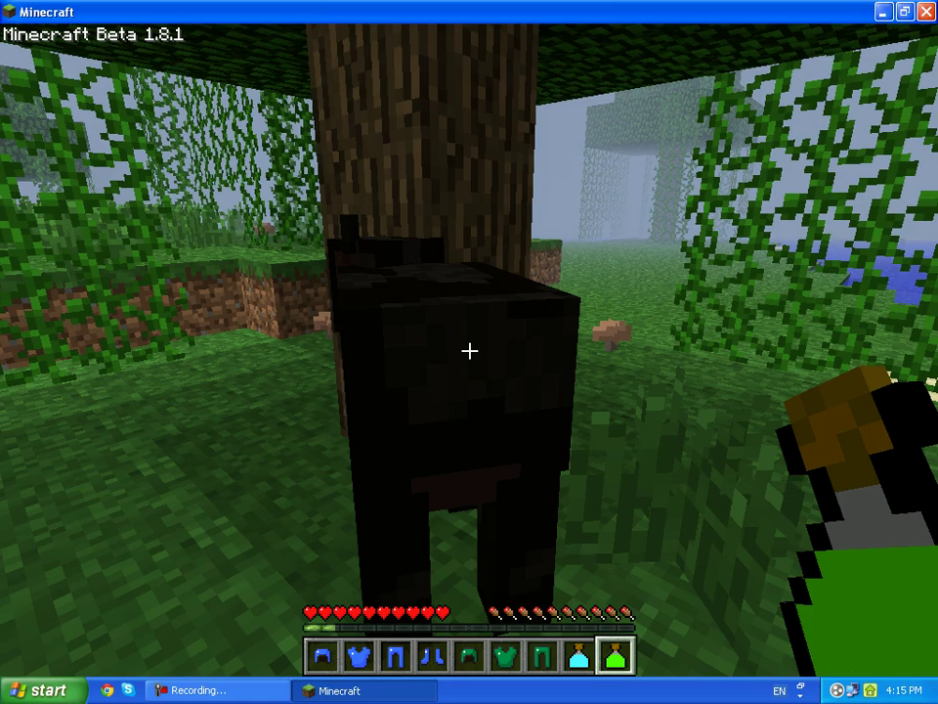
scroll(470, 350, up, 1)
key(w)
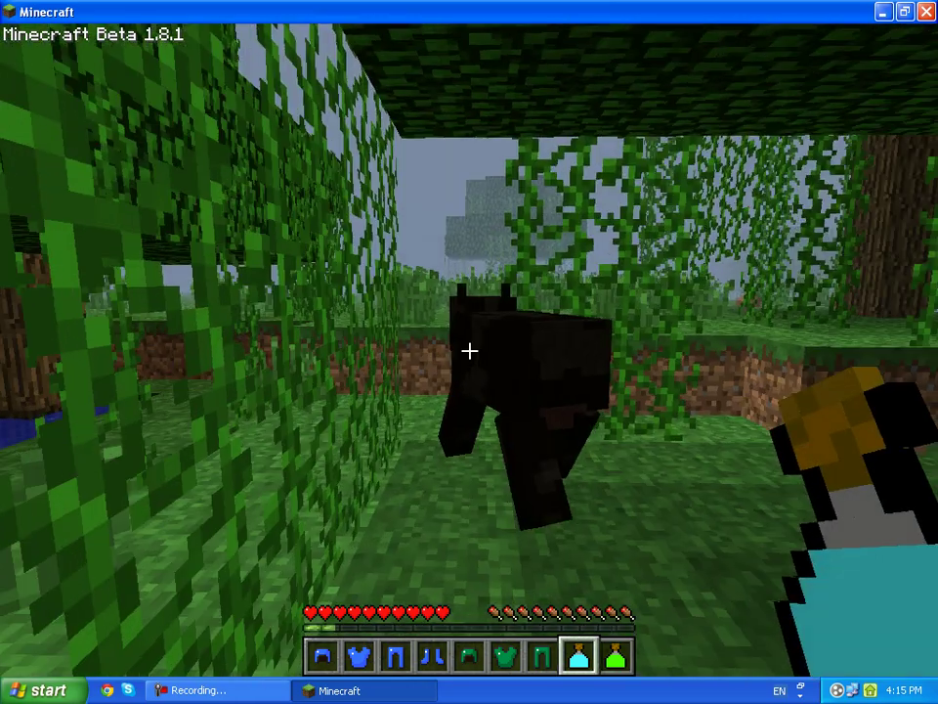